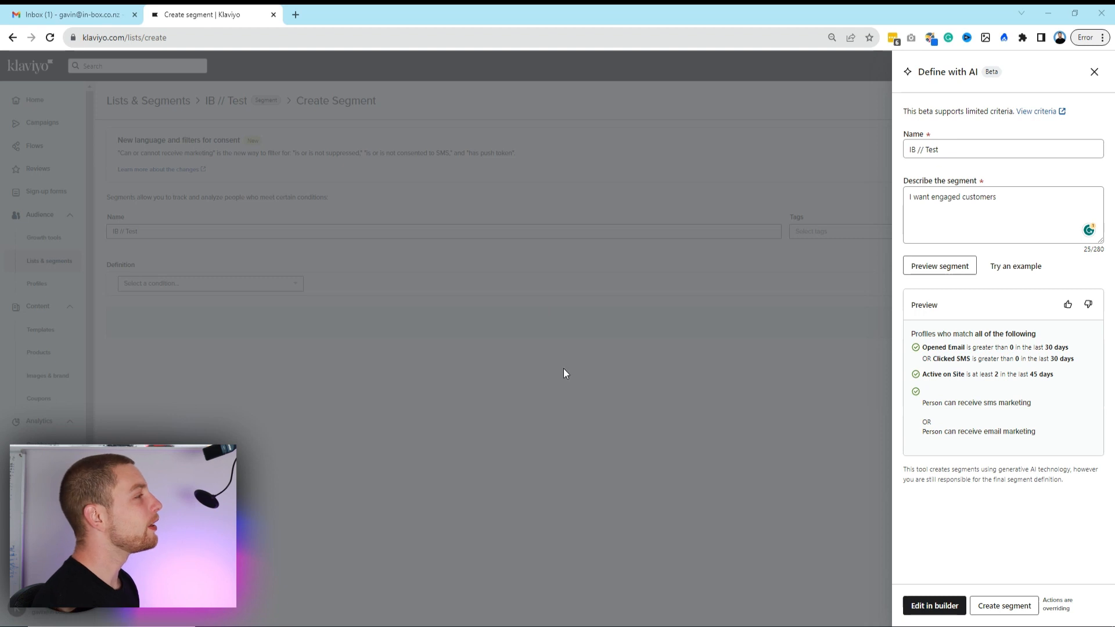
click(1094, 72)
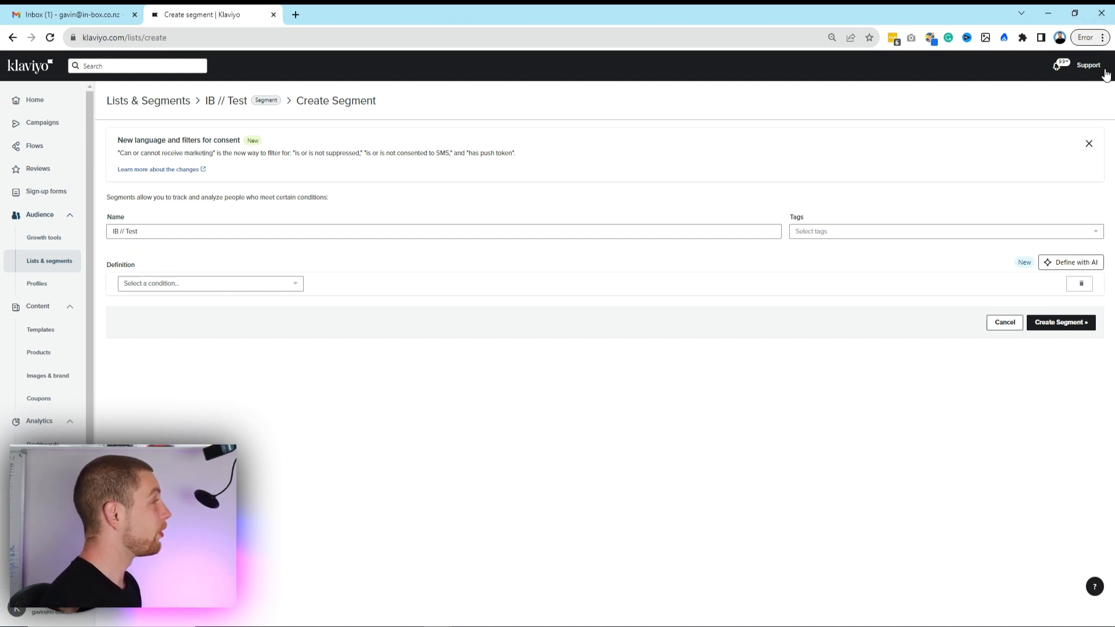
click(1071, 264)
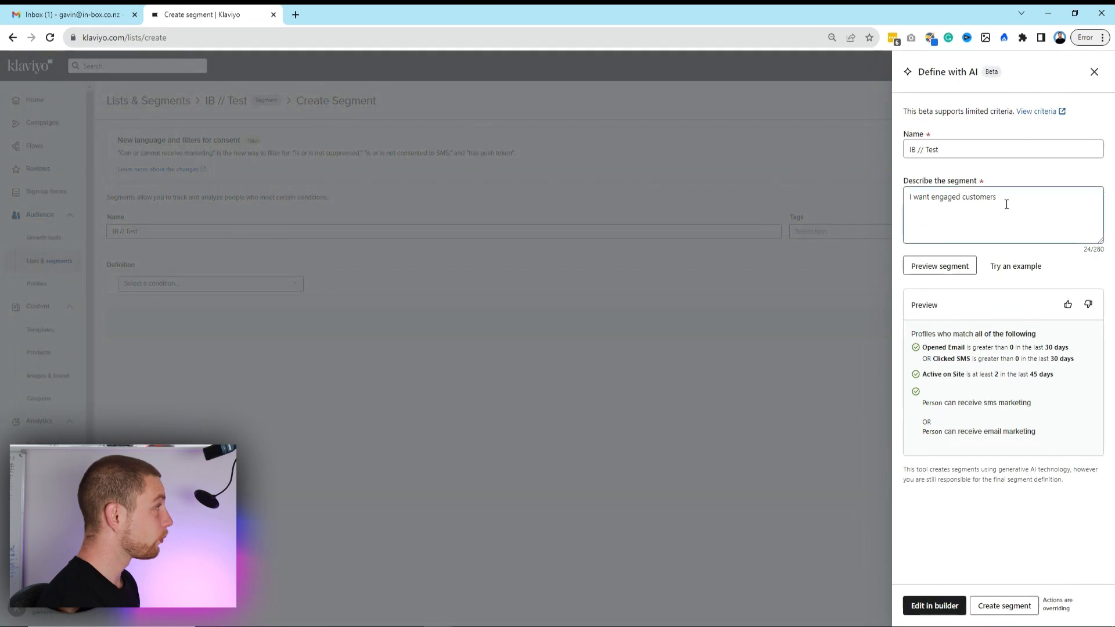
drag(1008, 200, 943, 195)
right_click(924, 191)
click(912, 200)
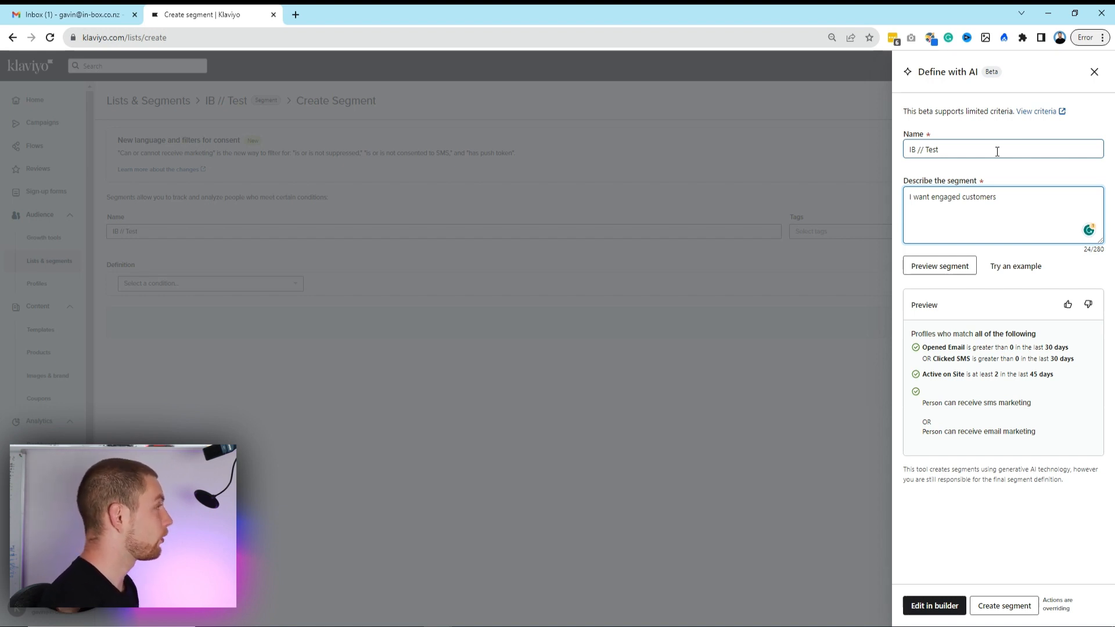
drag(1000, 198, 881, 206)
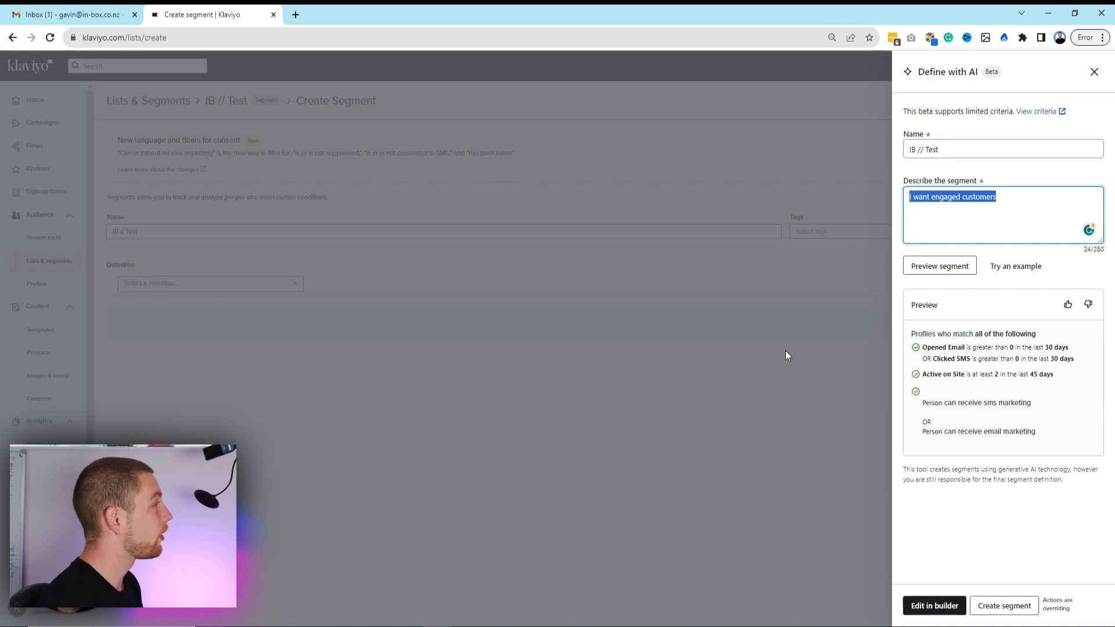
click(1005, 192)
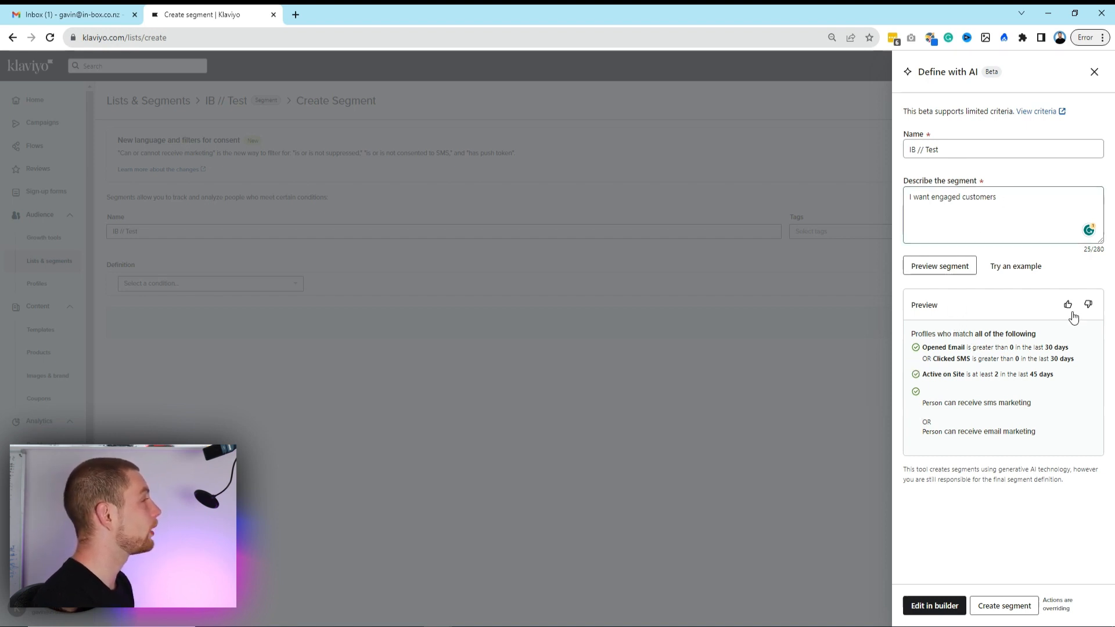
Step: Create the IB // Test segment from the AI-generated definition for engaged customers
click(990, 606)
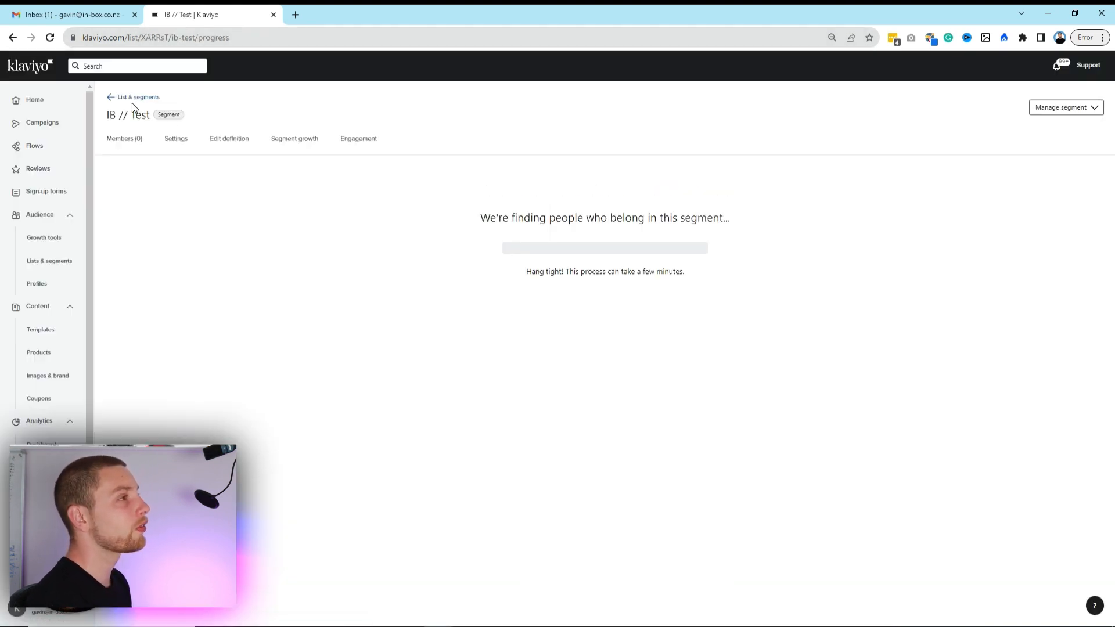
click(1046, 107)
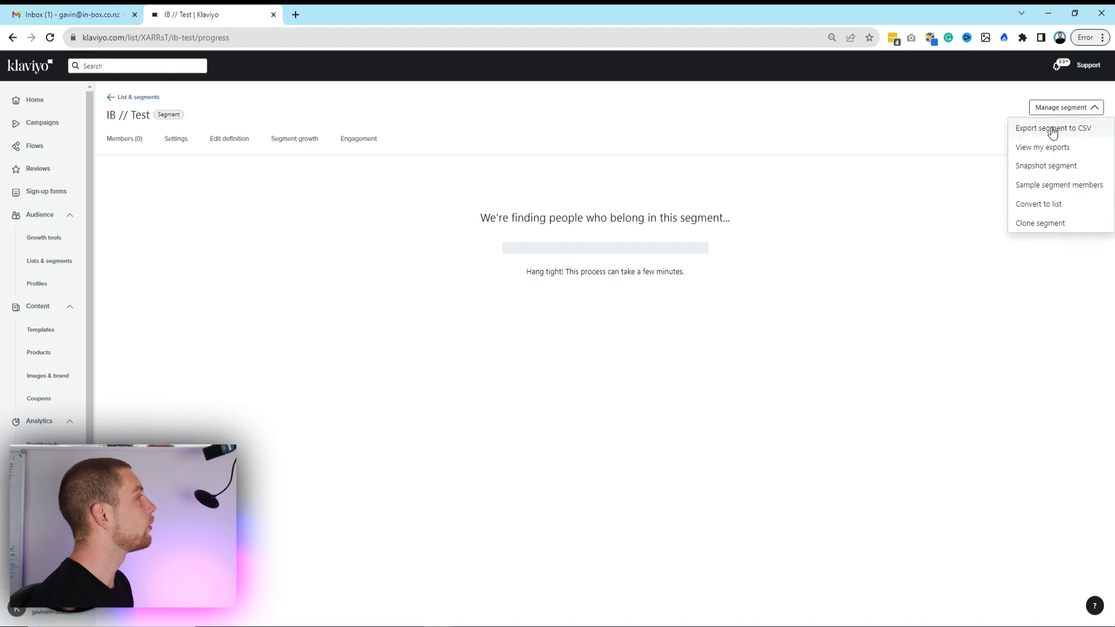
Step: Open Lists & Segments in a new tab, and start another segment named IB // Test 2
middle_click(120, 97)
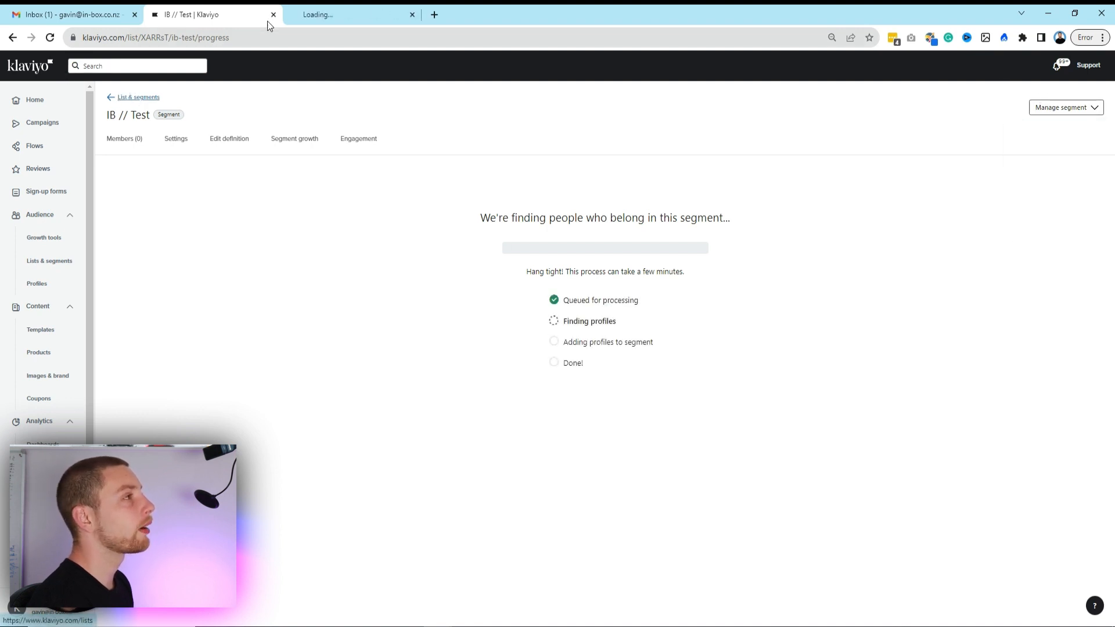
click(349, 13)
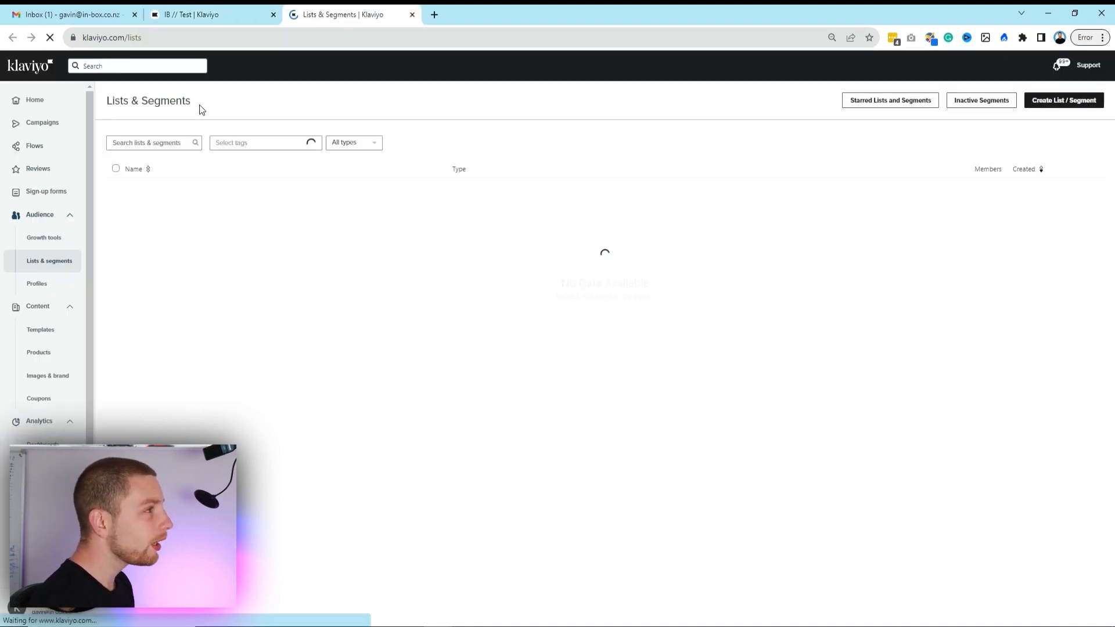
click(1047, 102)
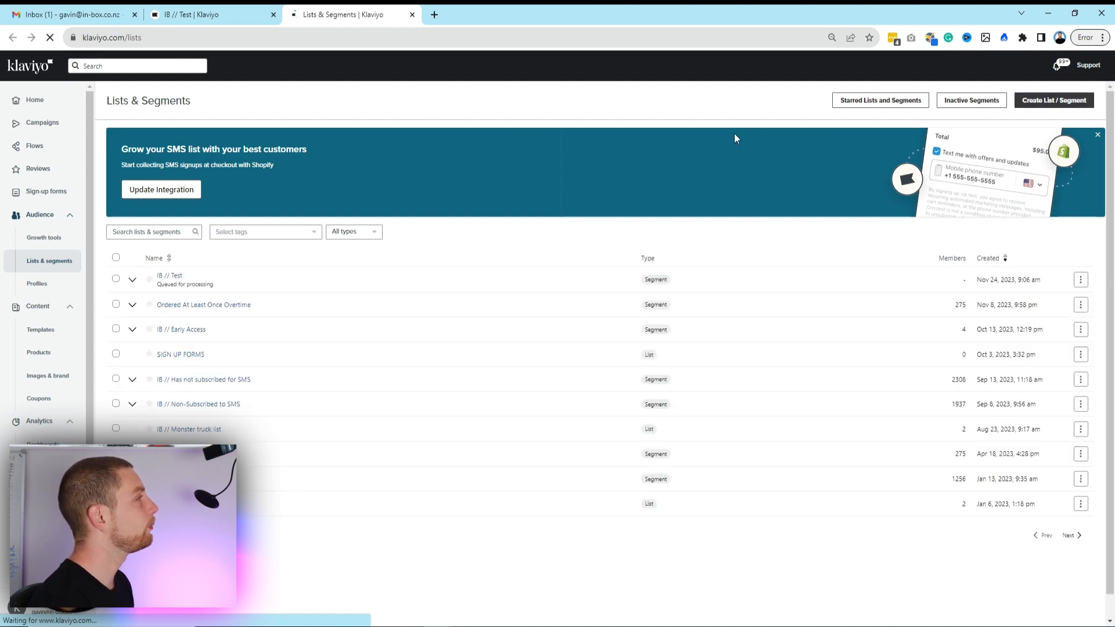
click(674, 193)
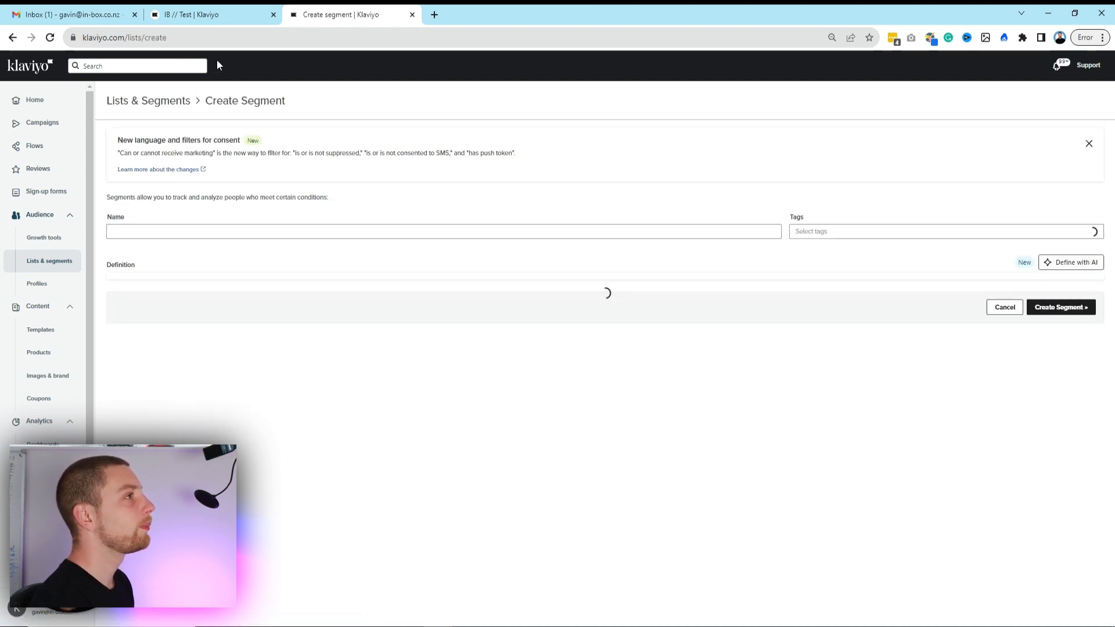
click(199, 227)
text(IB // Test 2)
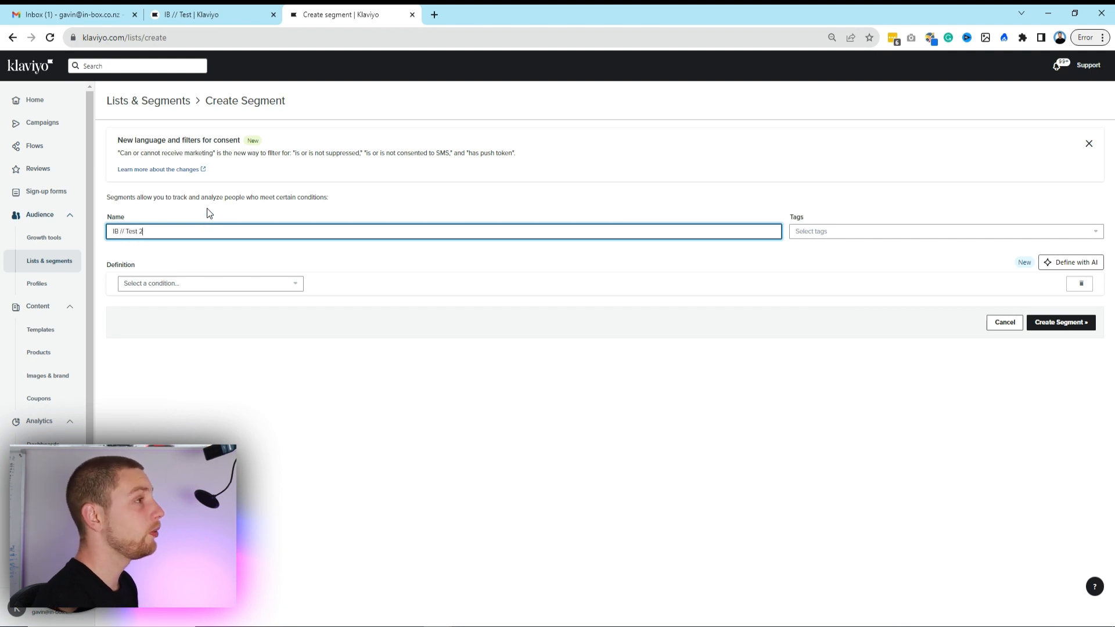
click(269, 264)
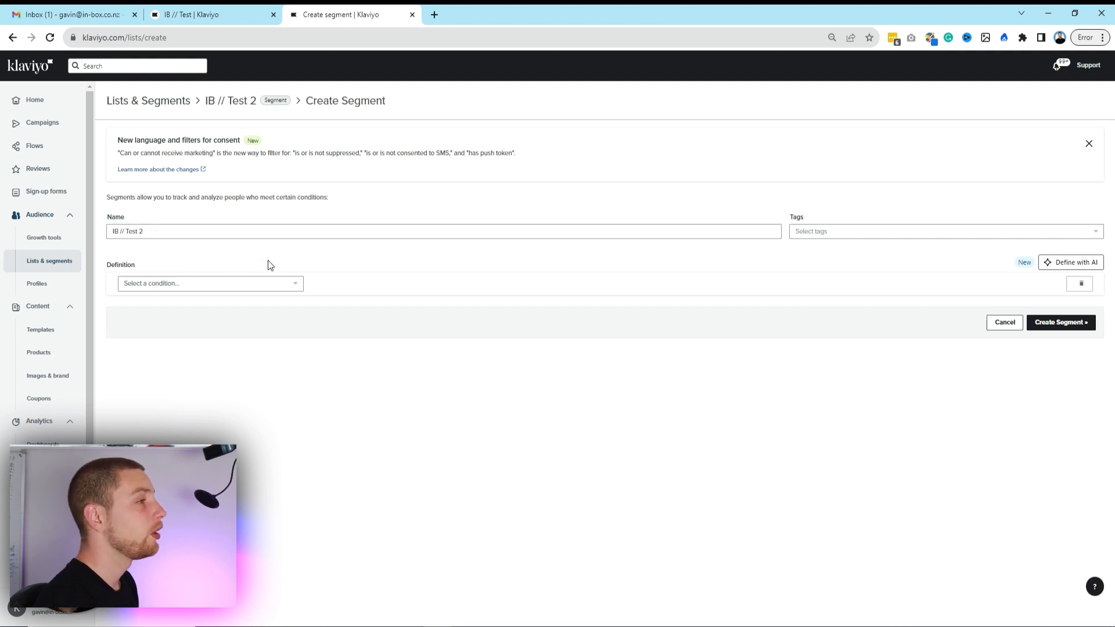
Step: Preview an AI definition for "Engaged email subscribers who have engaged with my business in the last 90 days and have bought posters before."
click(1099, 262)
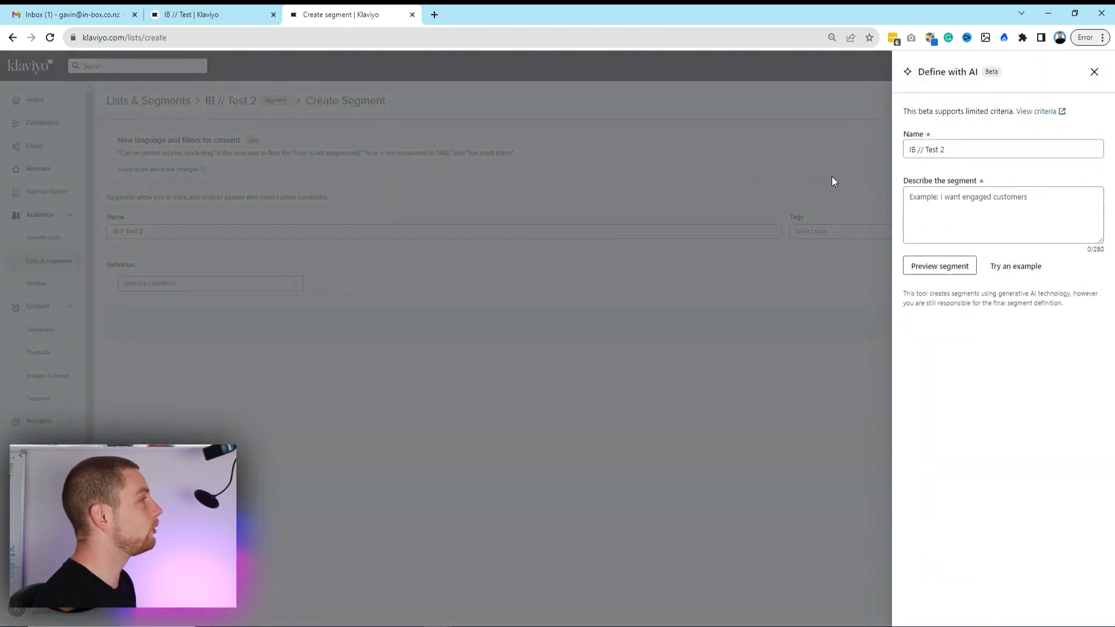
click(1032, 198)
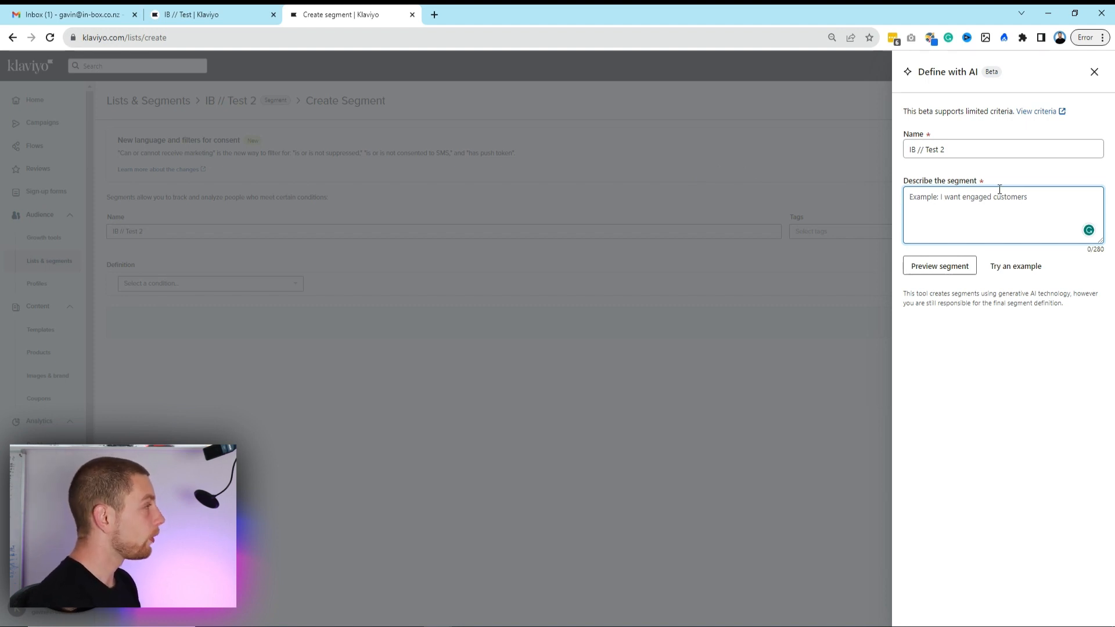
text(Engag)
key(BackSpace)
key(BackSpace)
key(BackSpace)
key(BackSpace)
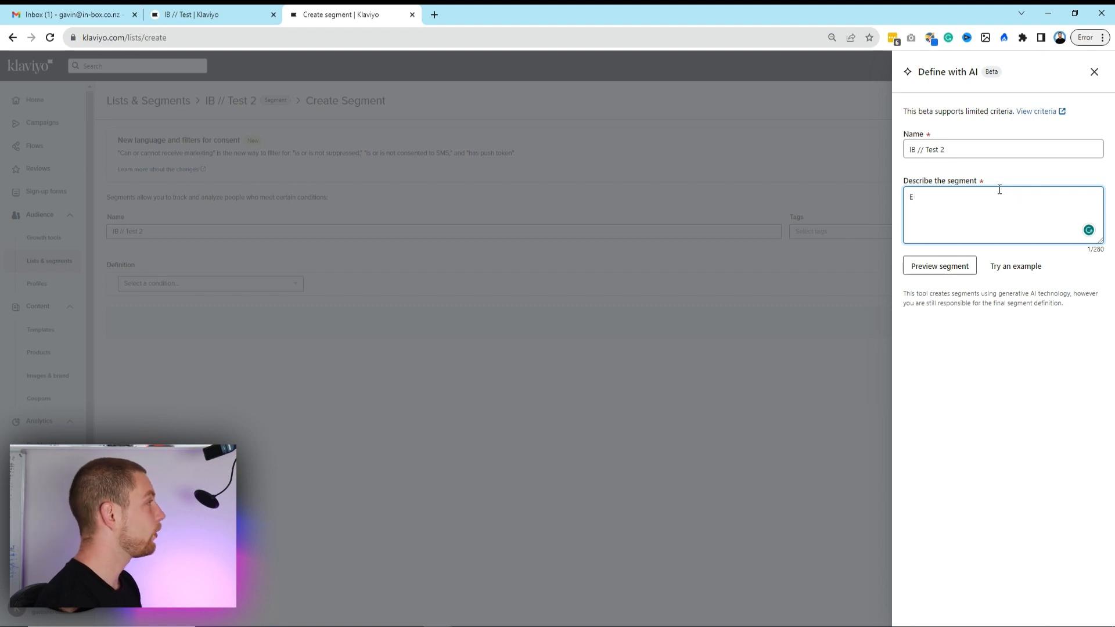
text(ngaged eam)
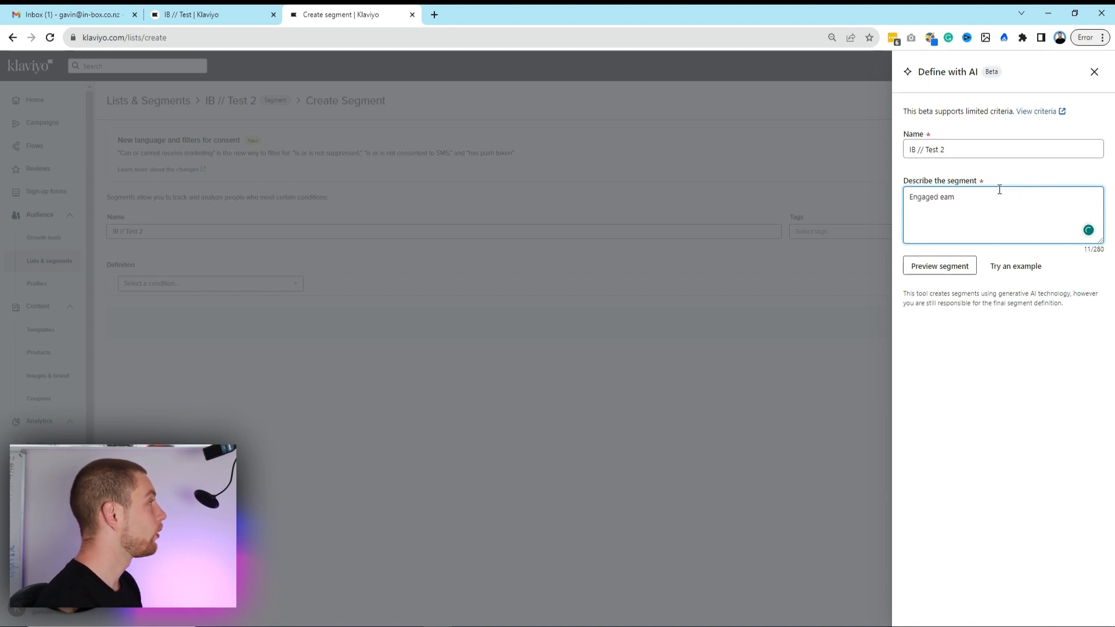
text(il email subscribers )
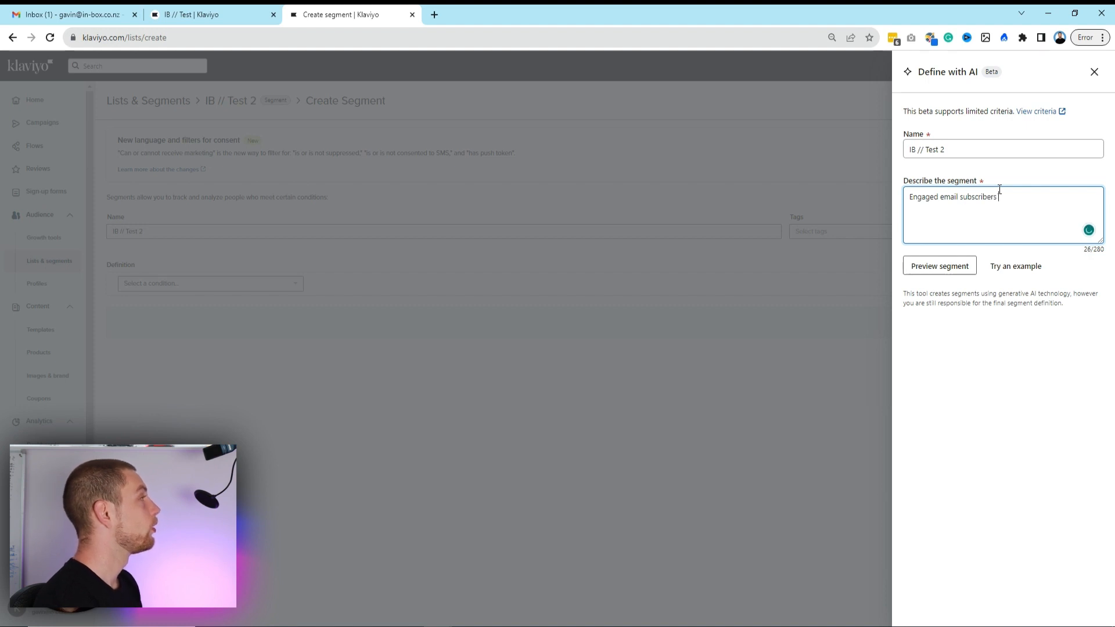
text(who have engaged)
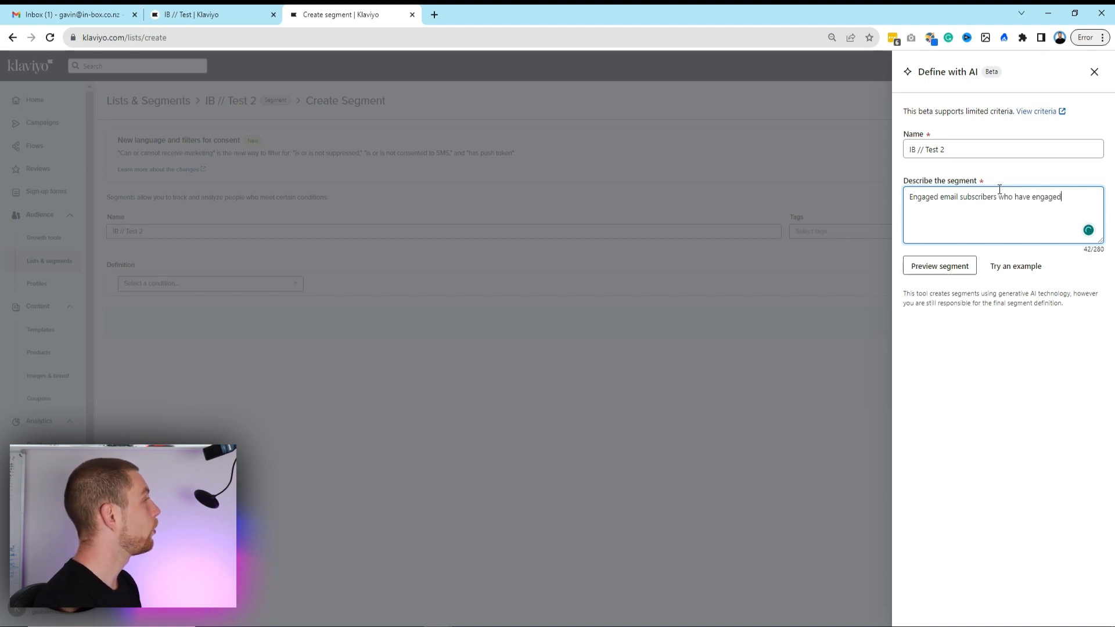
text( with my buiness in the last)
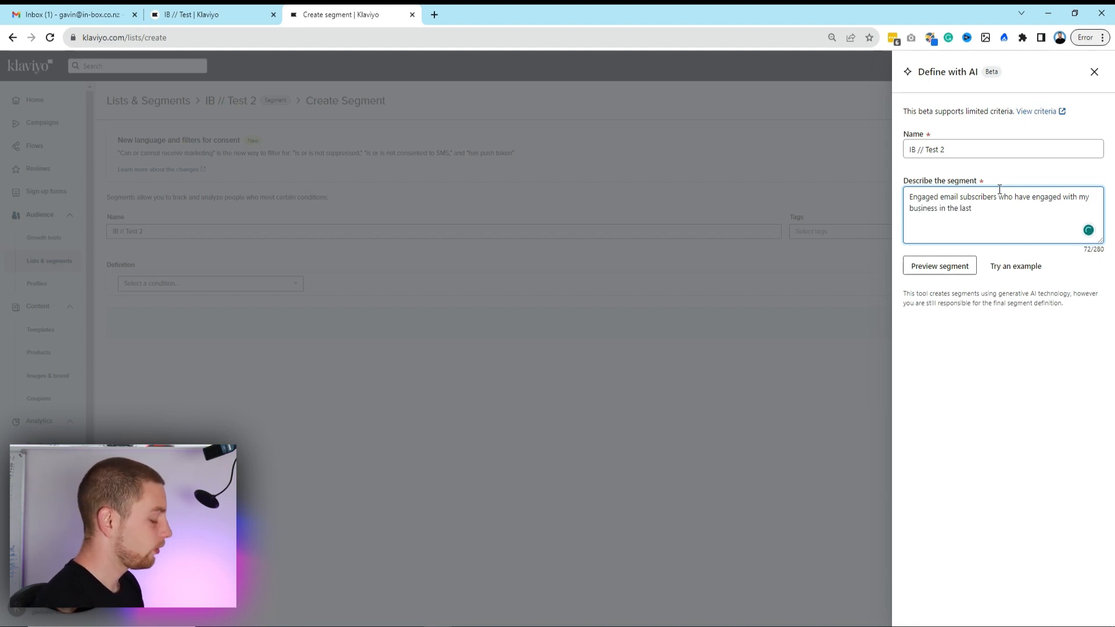
text(90 days nad)
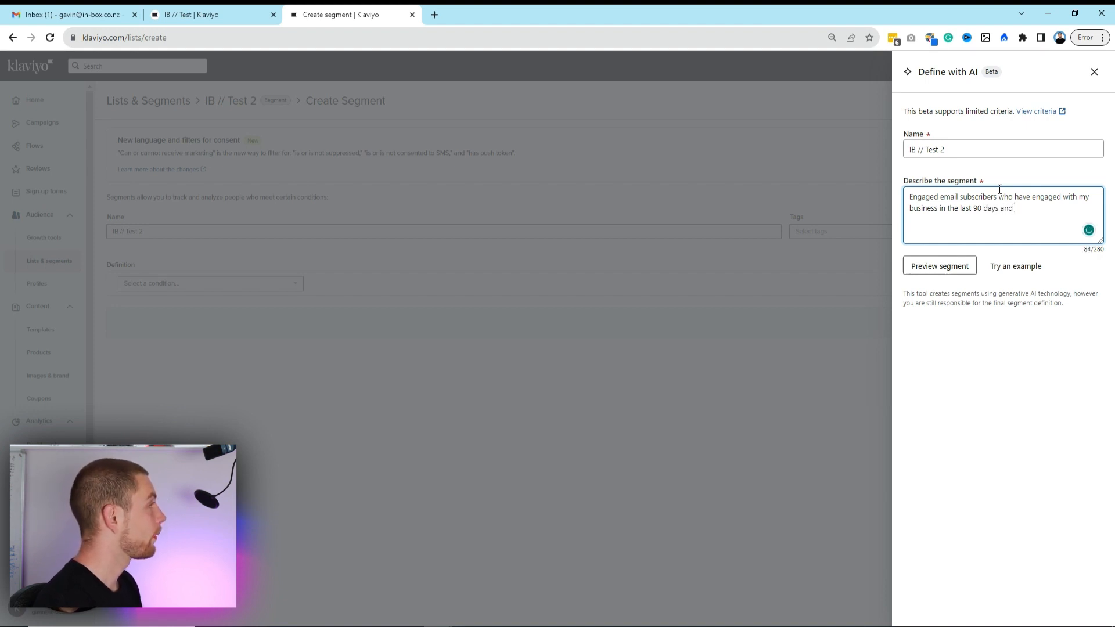
text(have bought )
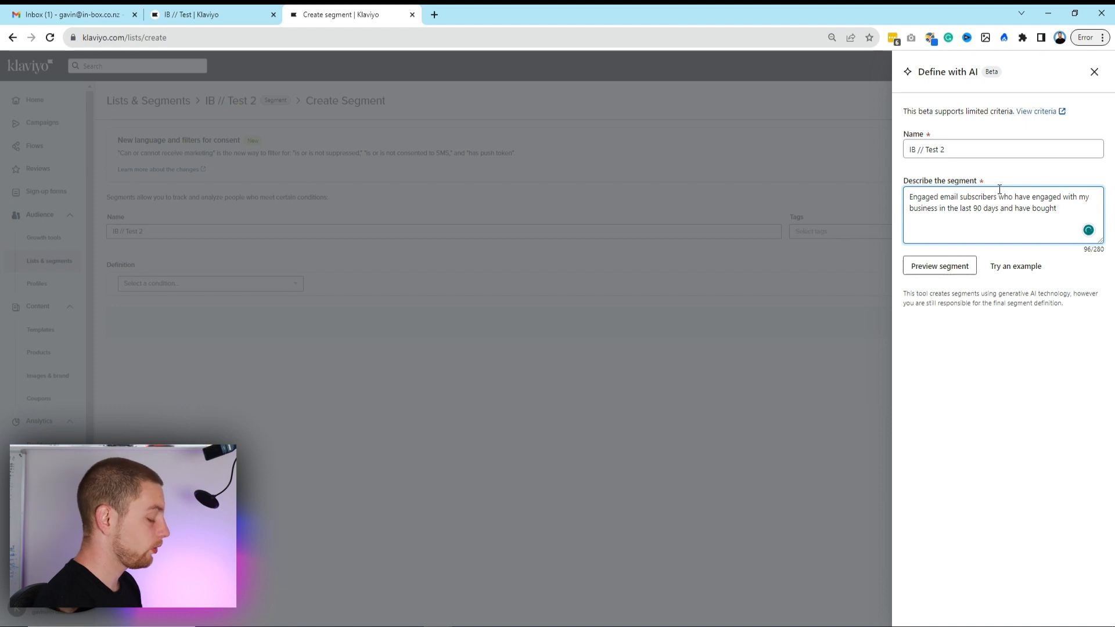
text(poste)
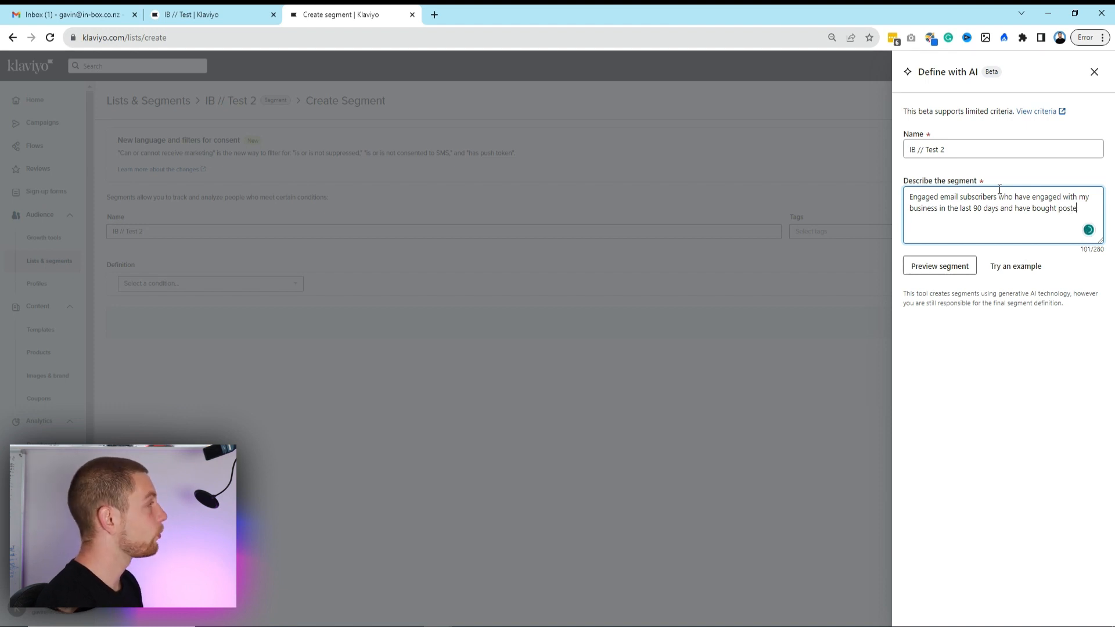
text(rs before.)
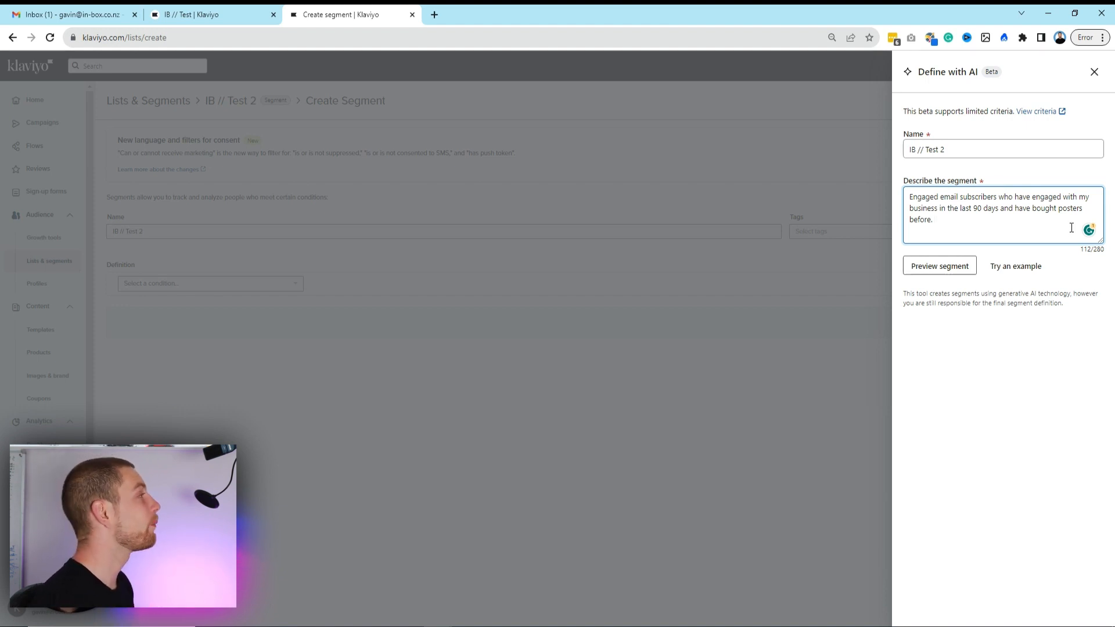
drag(1105, 250, 1078, 250)
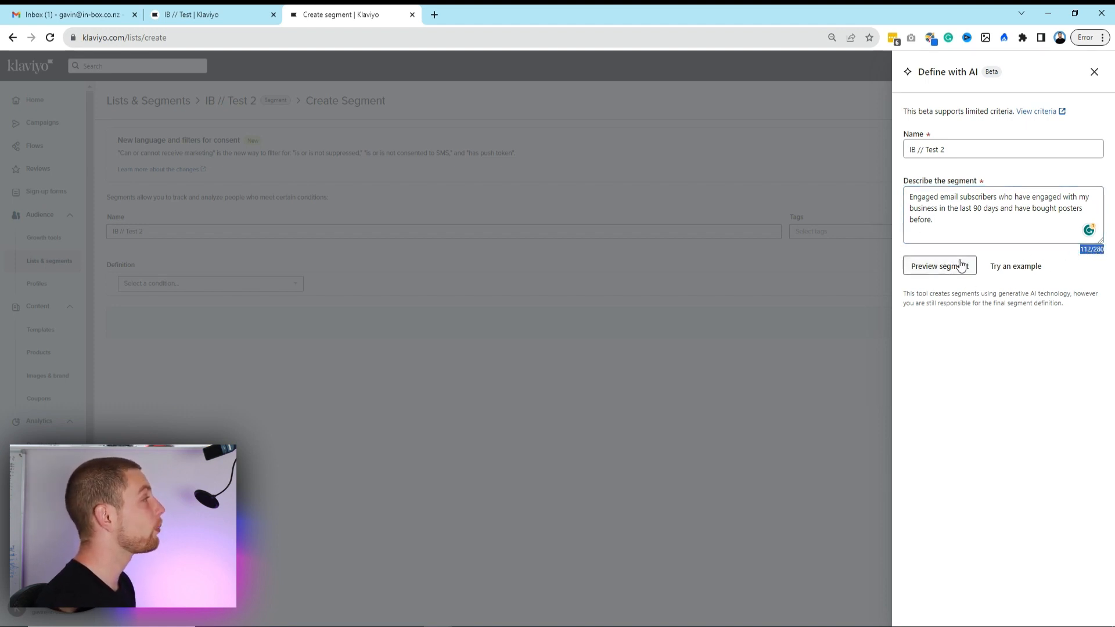
click(938, 265)
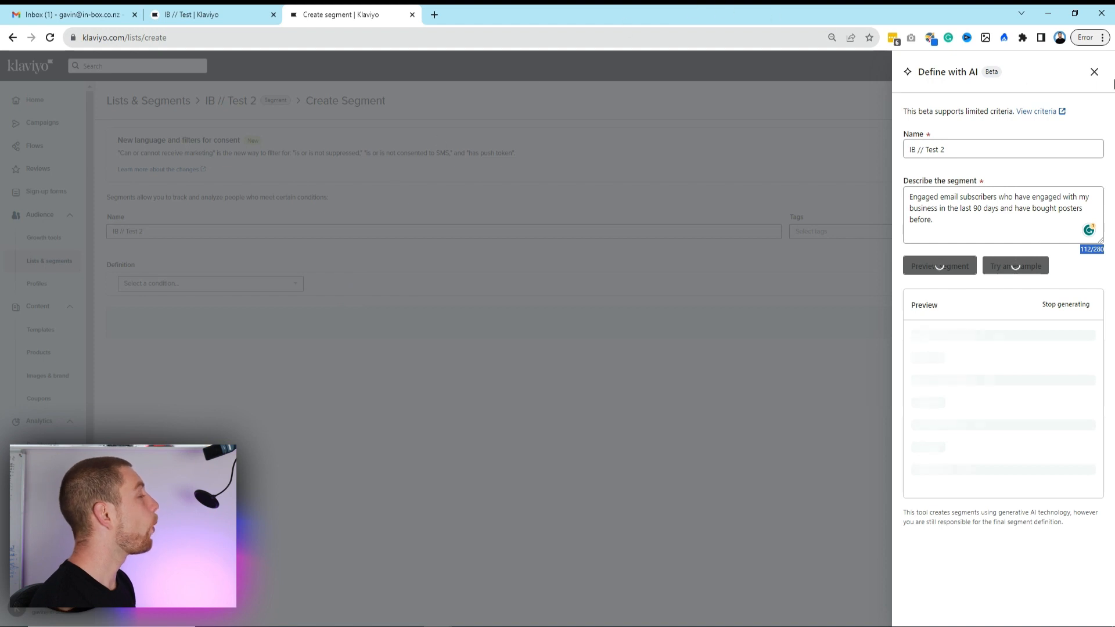
Step: Open the definition of the IB // Test segment and examine its engagement, site activity and marketing consent conditions
click(184, 16)
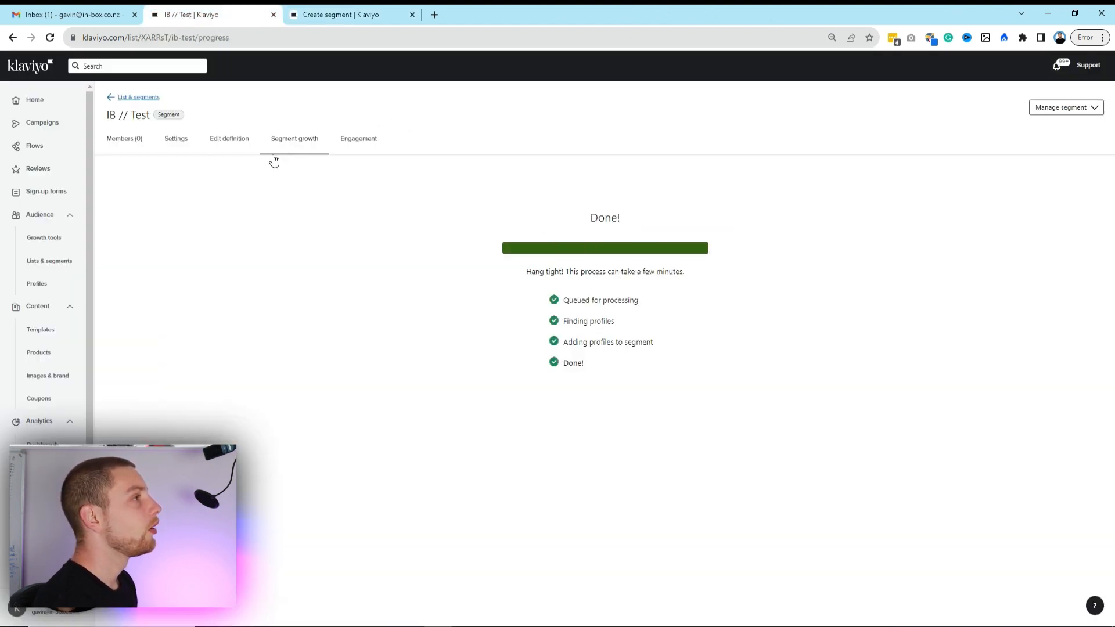
click(241, 142)
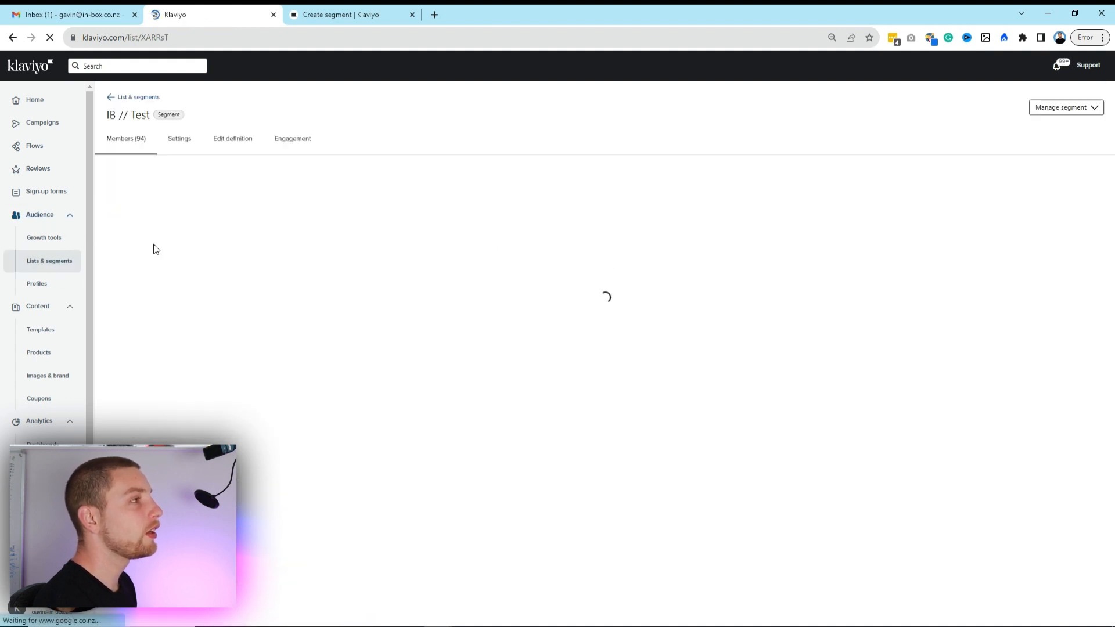
click(234, 139)
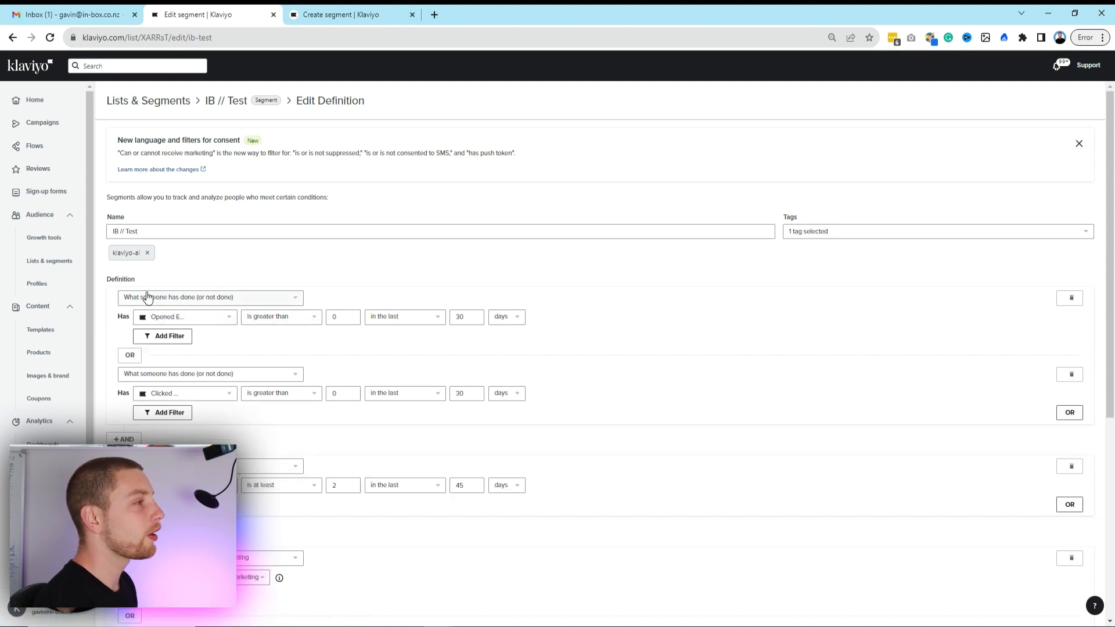
scroll(314, 364, down, 1)
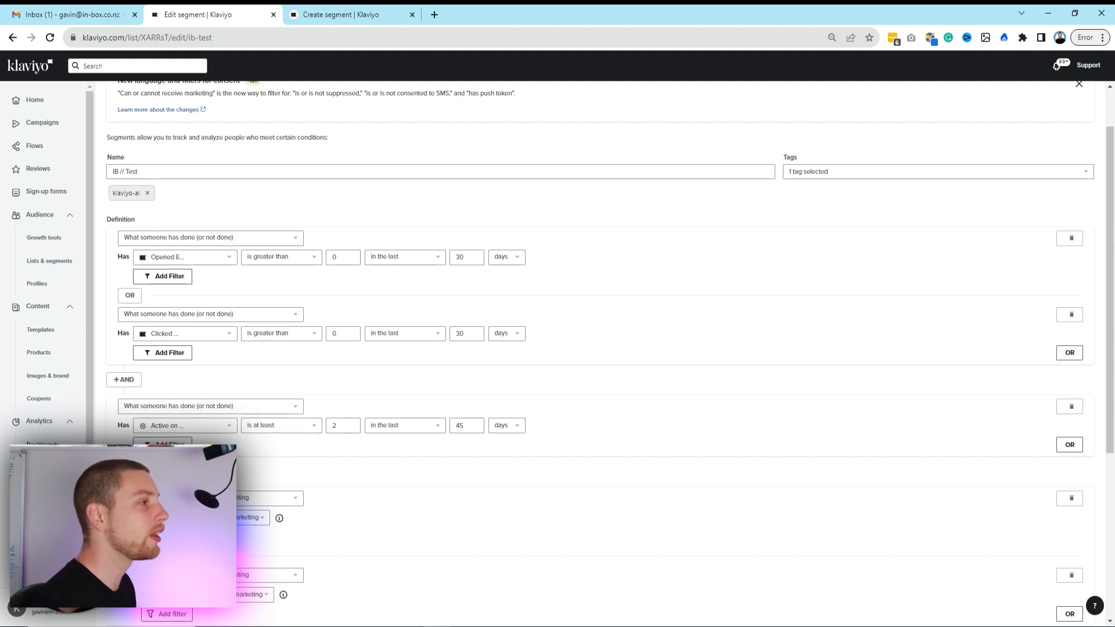
scroll(305, 341, down, 2)
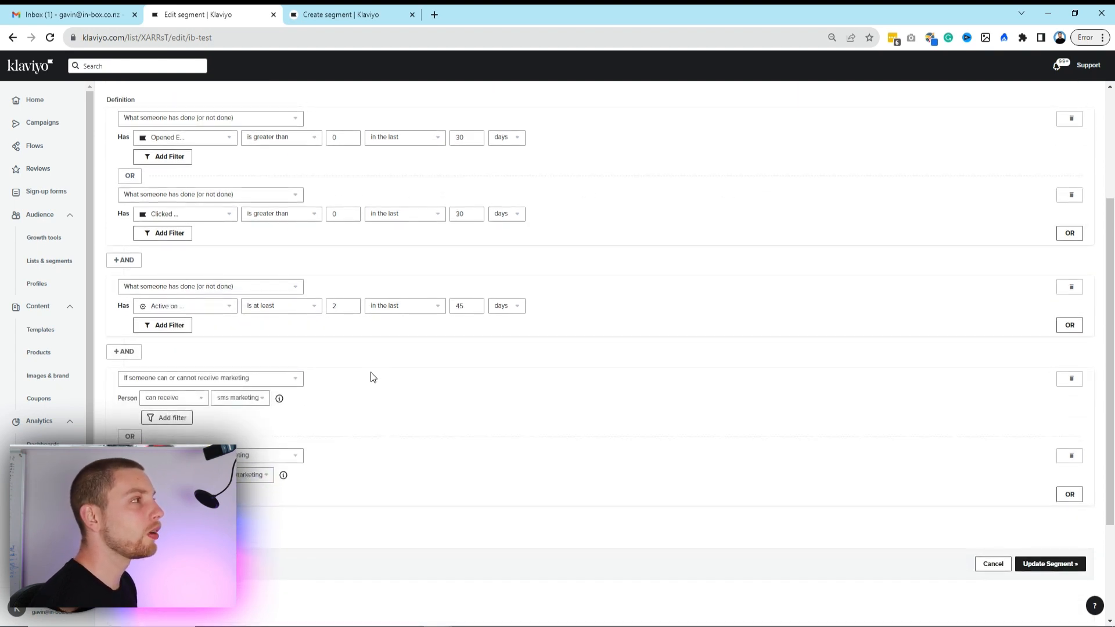
scroll(372, 378, up, 1)
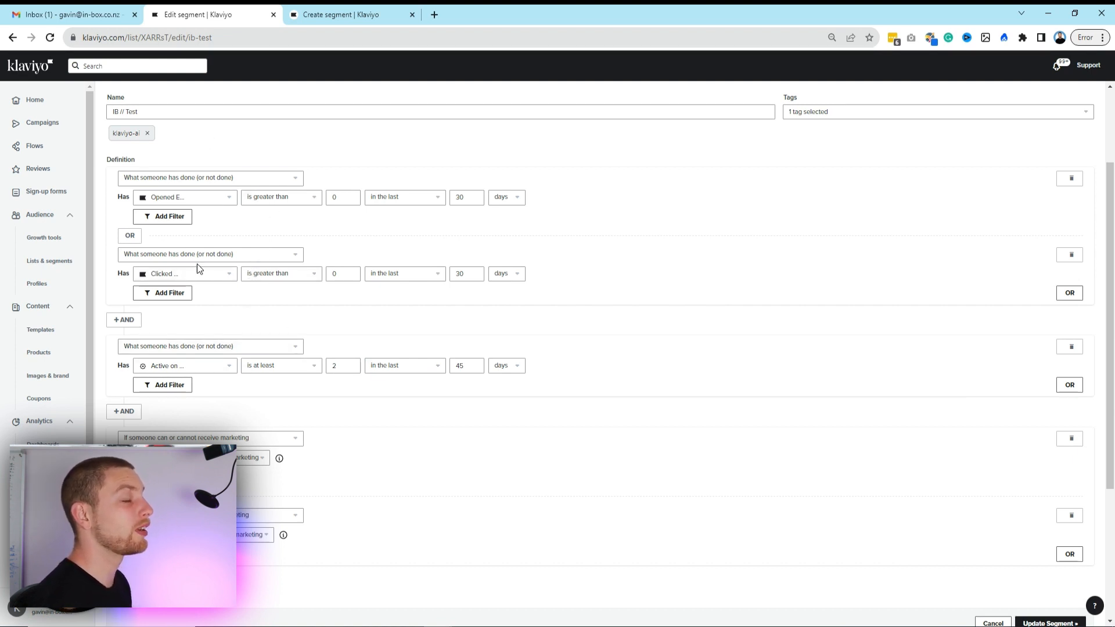
scroll(195, 432, down, 4)
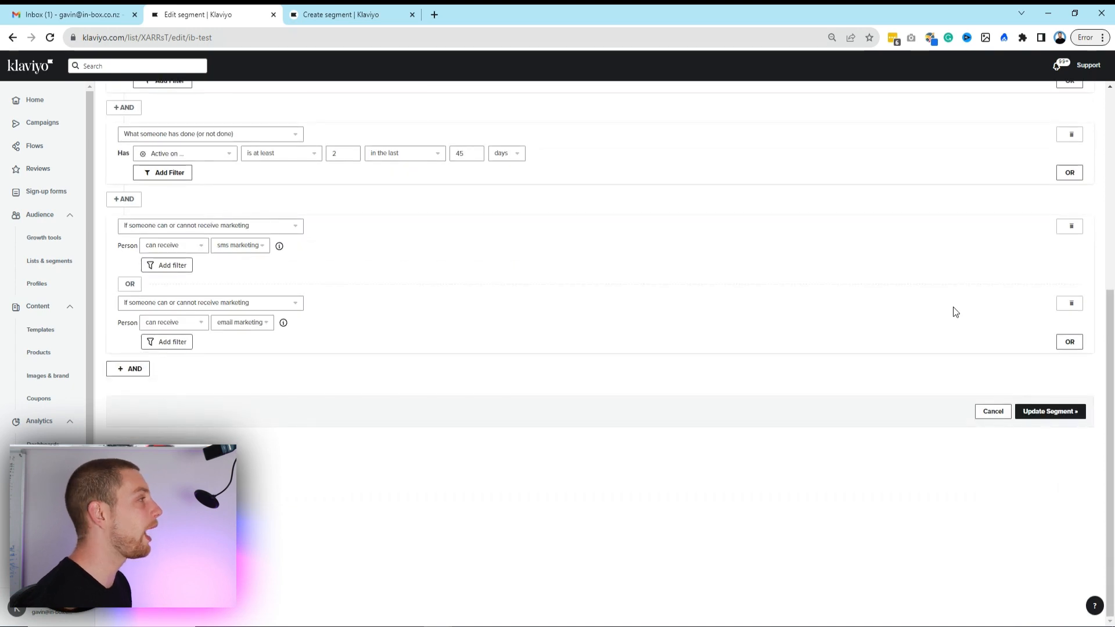
scroll(955, 312, up, 4)
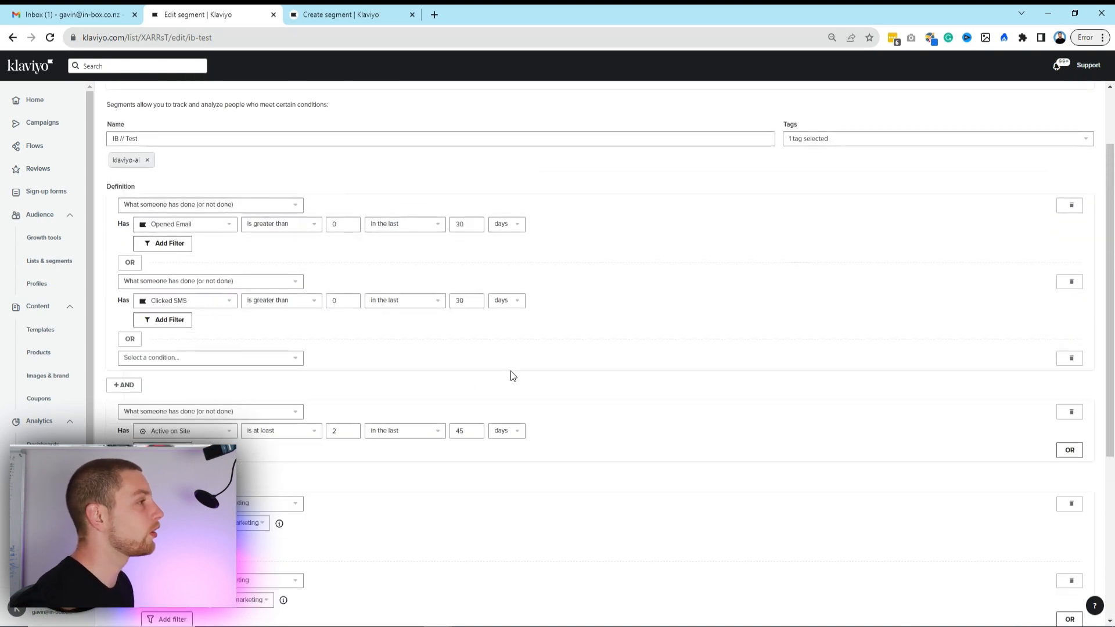
Step: Add an OR condition to the IB // Test segment's first condition group: Subscribed to List at least once in the last 30 days
click(180, 358)
click(176, 383)
click(192, 379)
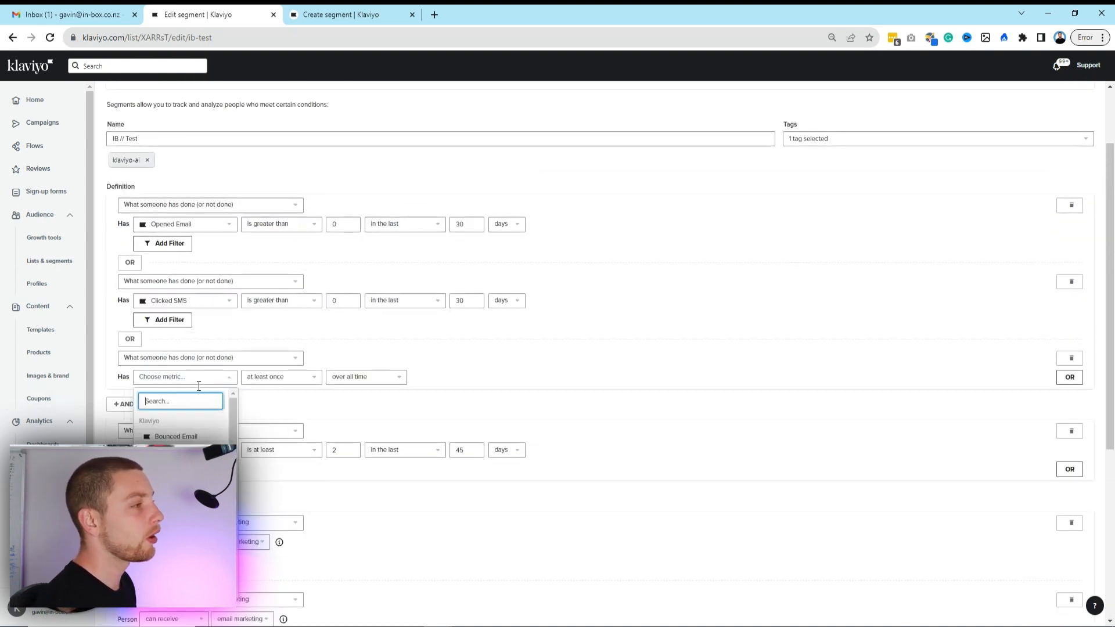
text(sub)
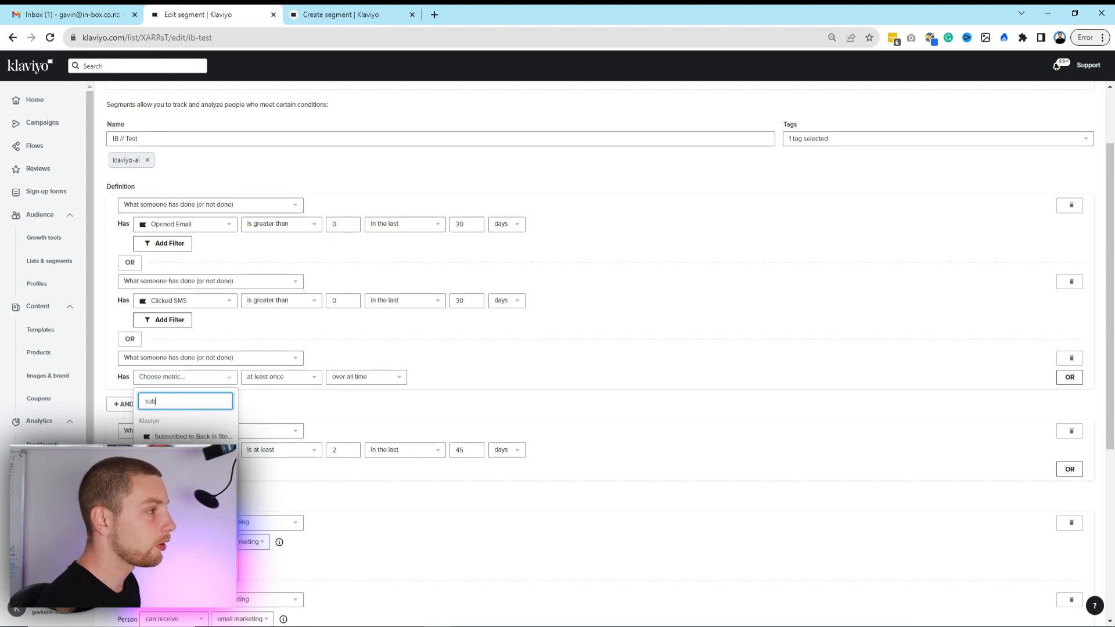
click(186, 453)
click(289, 384)
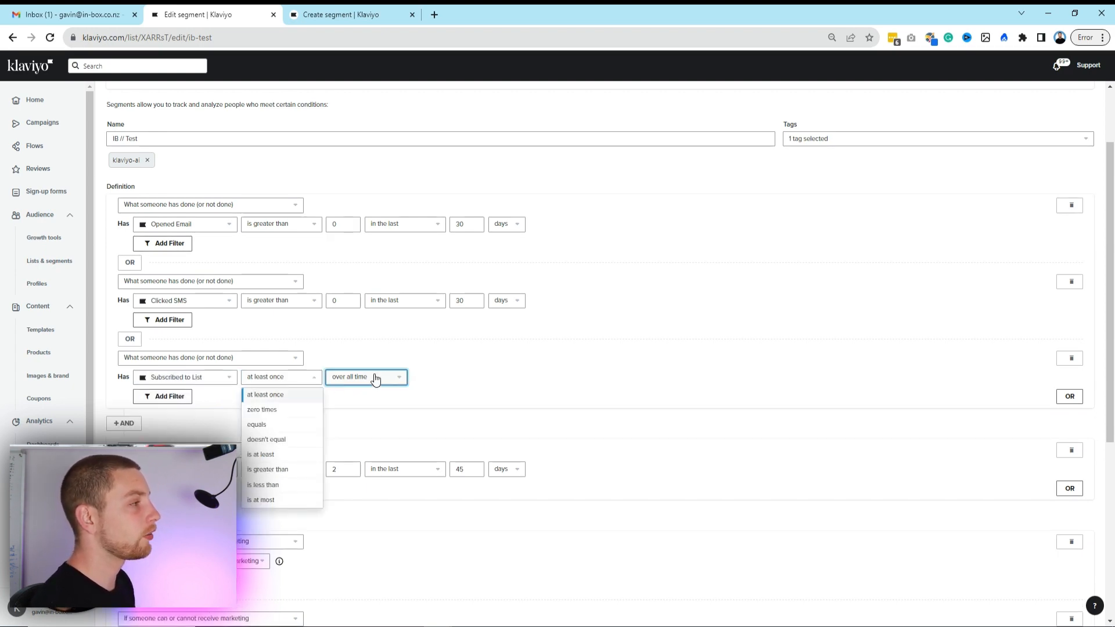
click(373, 377)
click(360, 409)
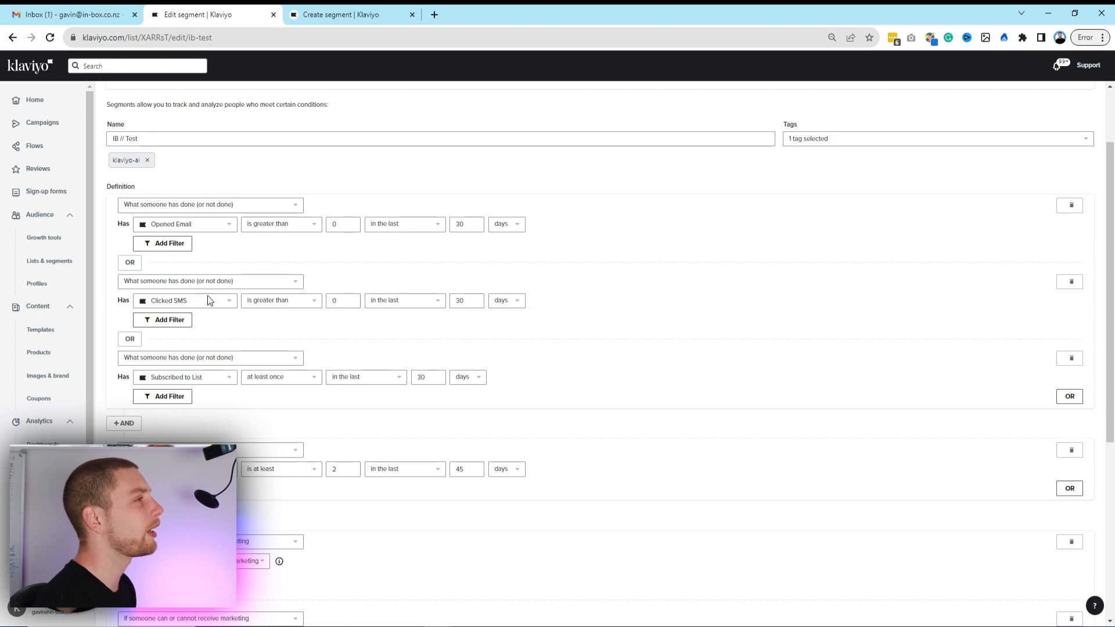
Step: Return to the IB // Test 2 draft, review its AI-generated preview, and create the segment from it
click(348, 8)
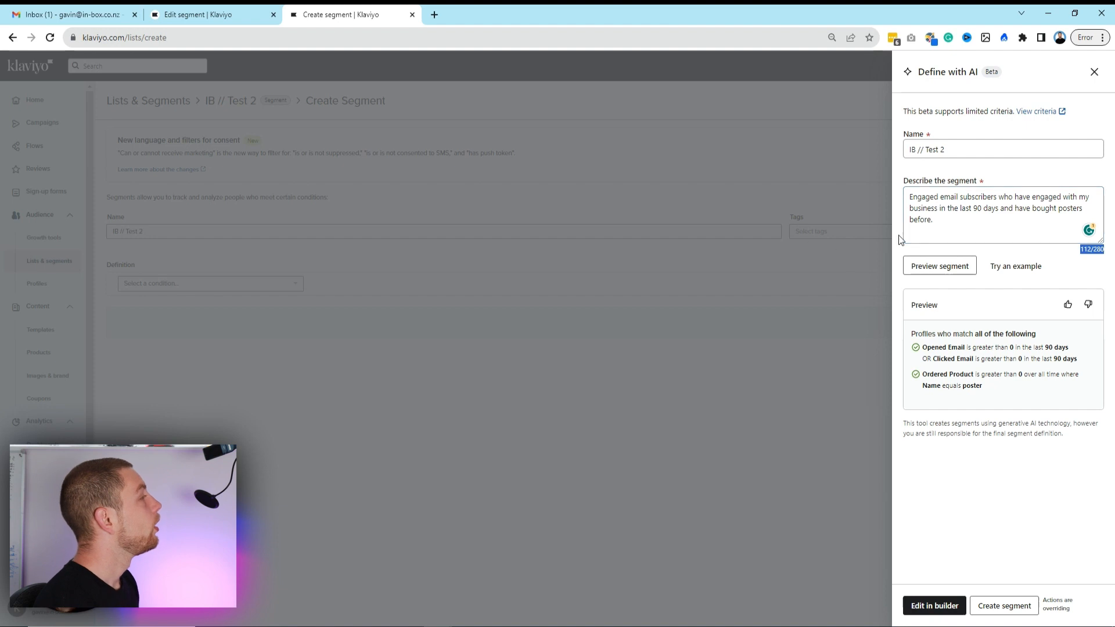
click(926, 206)
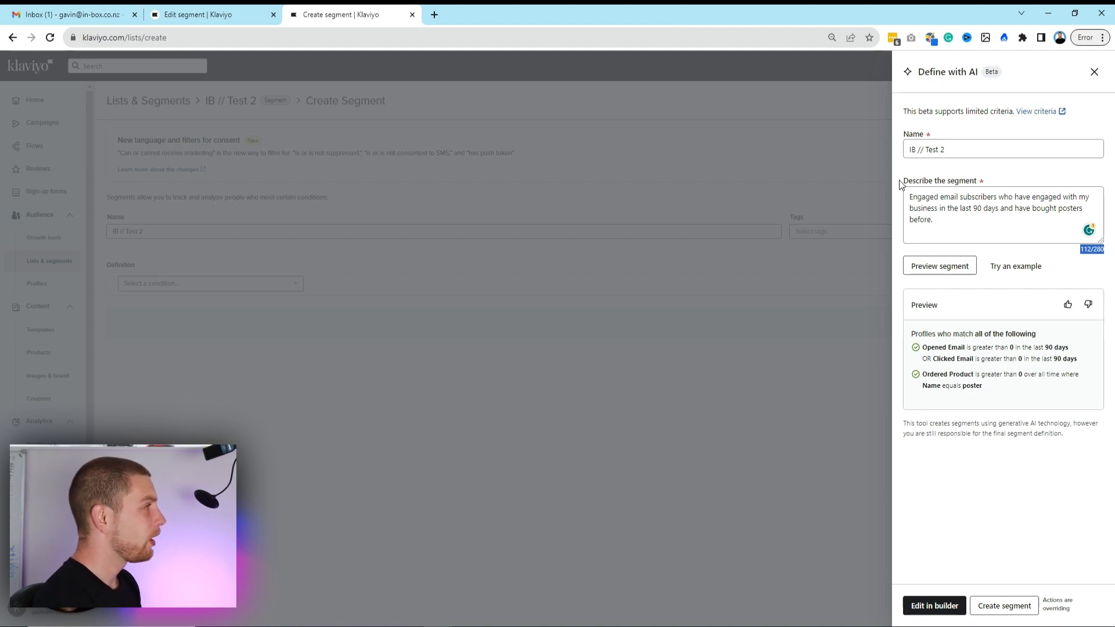
click(1103, 255)
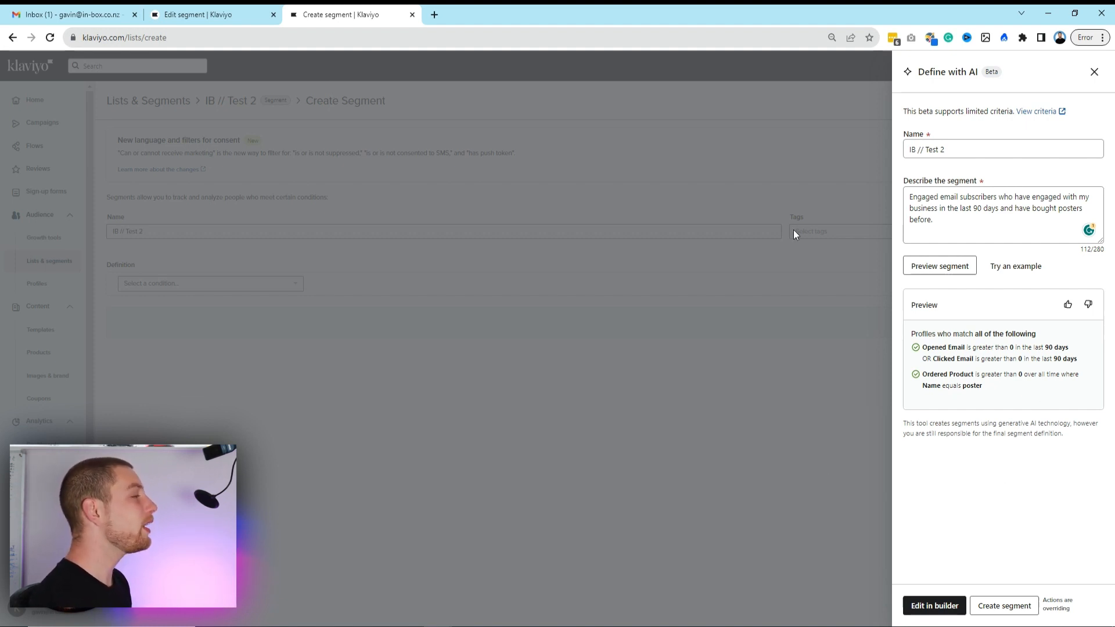
drag(994, 375, 942, 343)
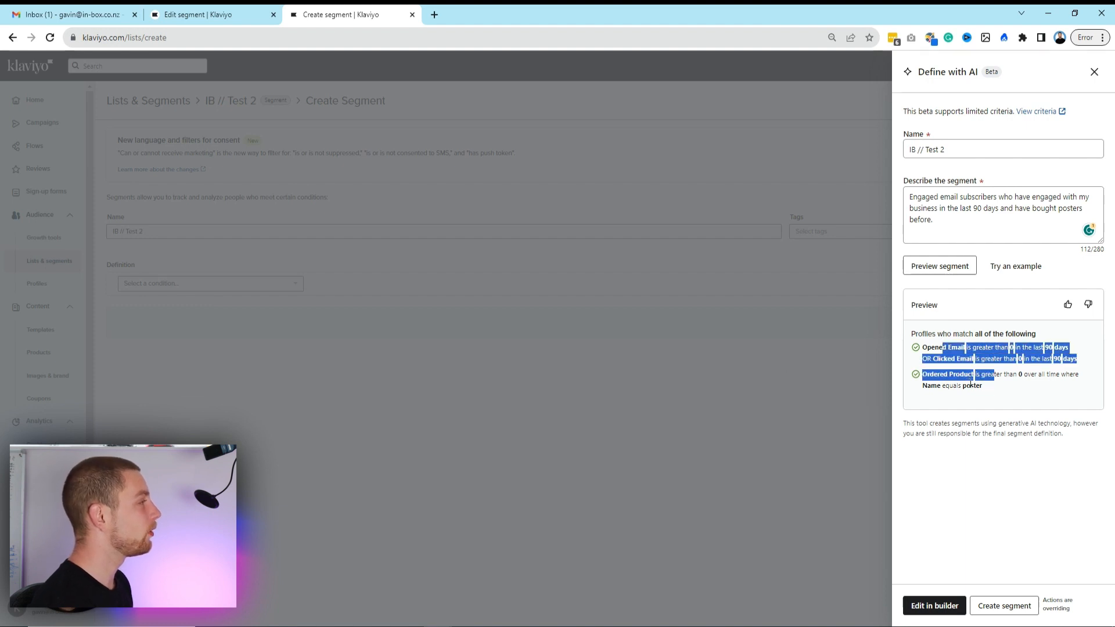
drag(983, 385, 930, 348)
click(996, 388)
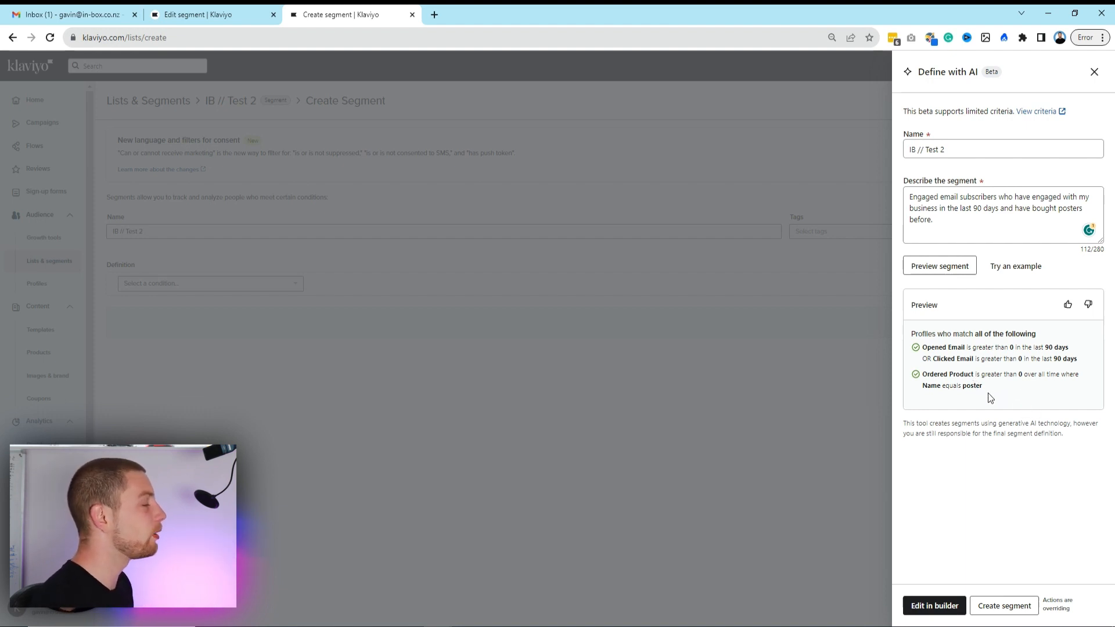
click(988, 606)
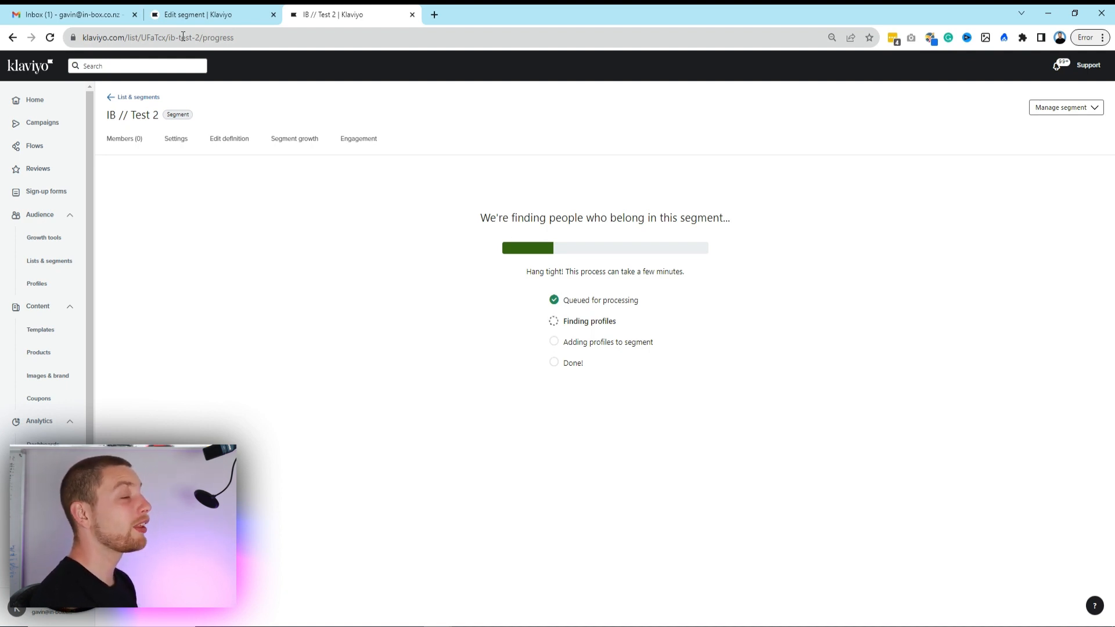
Step: Examine the edited IB // Test definition's engagement, site activity and consent conditions, and check the build progress and members of IB // Test 2
click(226, 14)
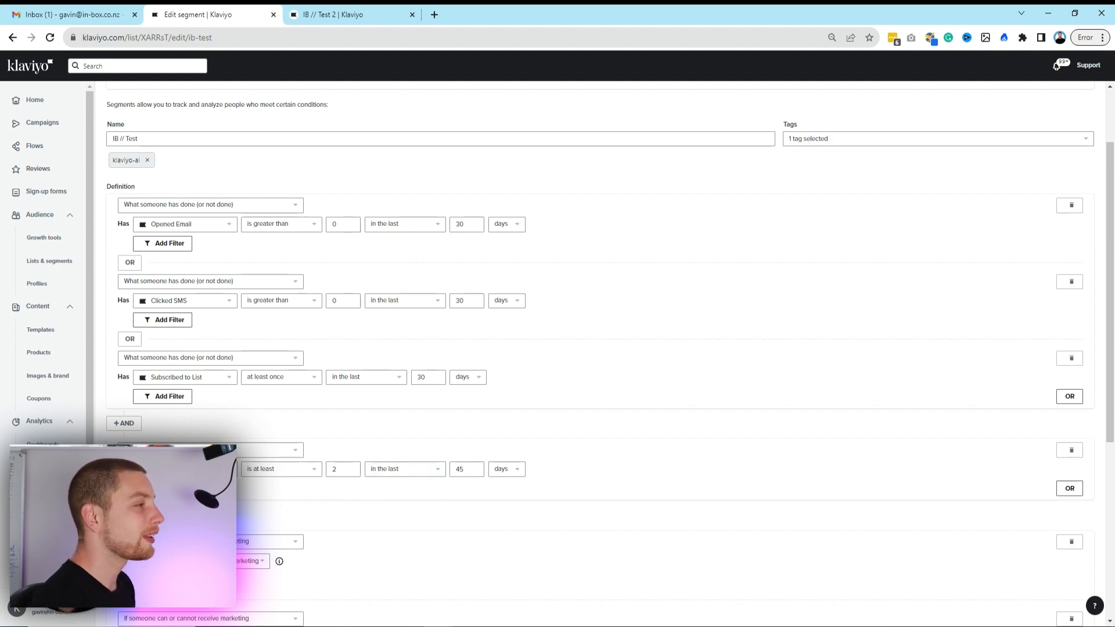
scroll(490, 423, down, 1)
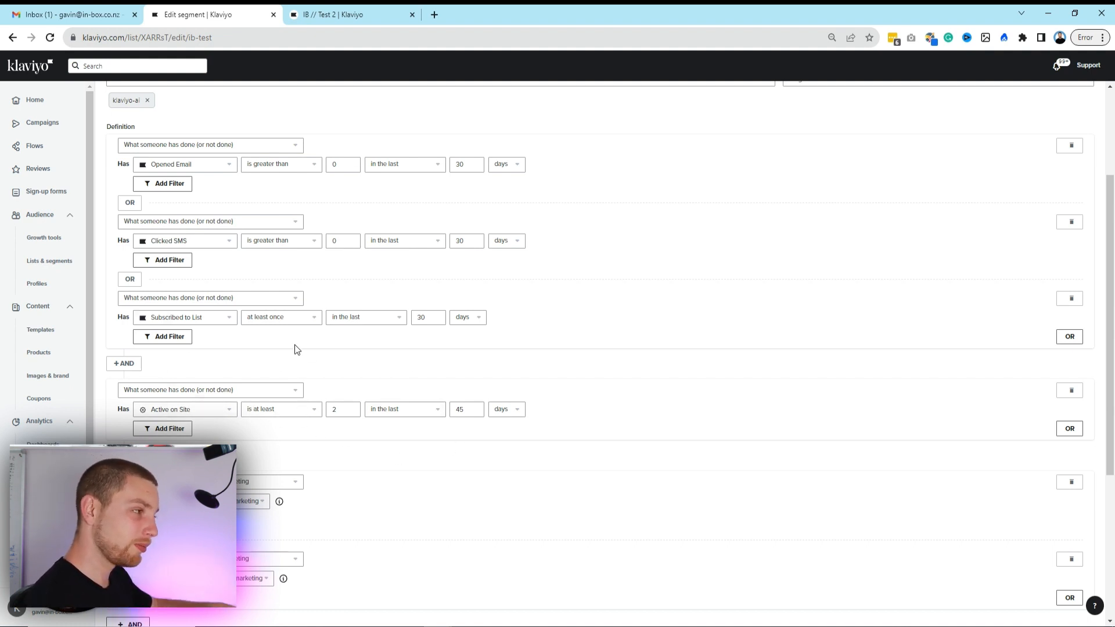
scroll(273, 314, down, 2)
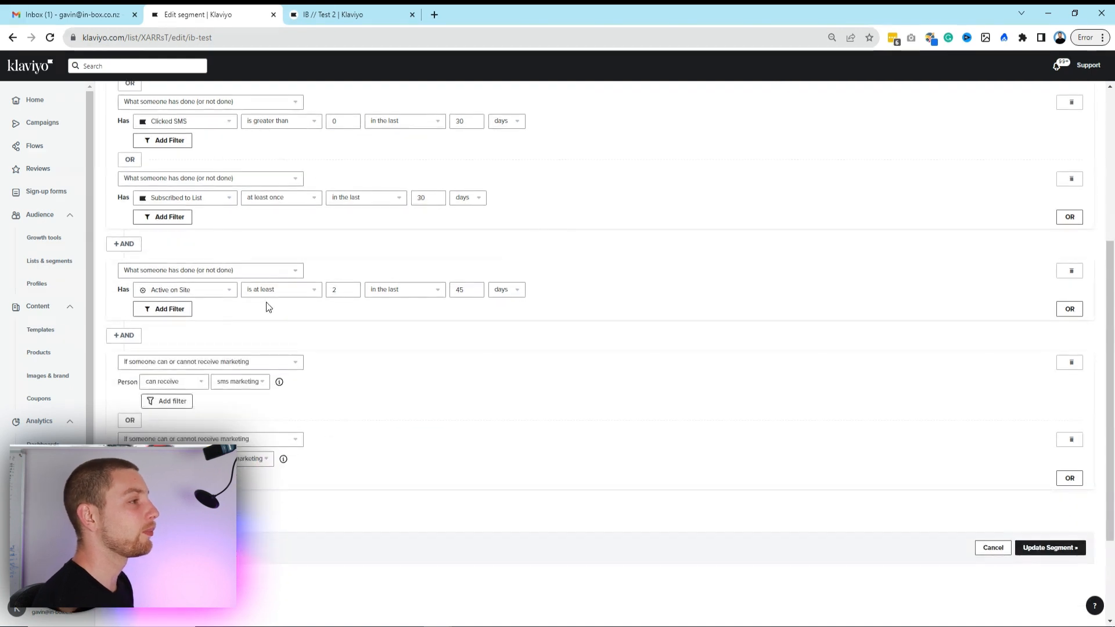
click(367, 13)
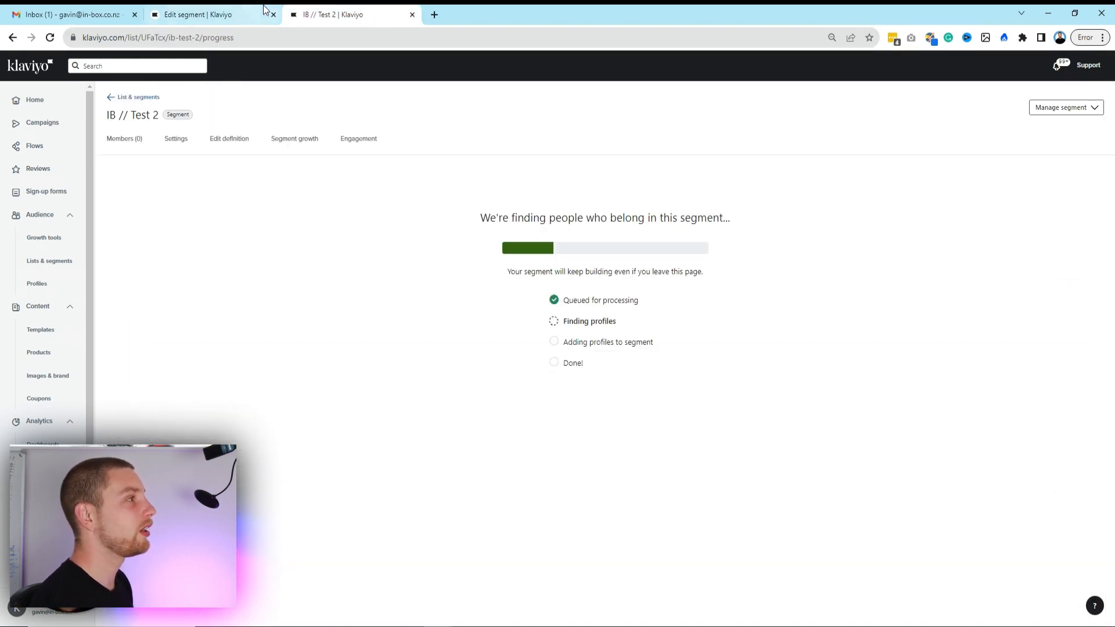
click(235, 19)
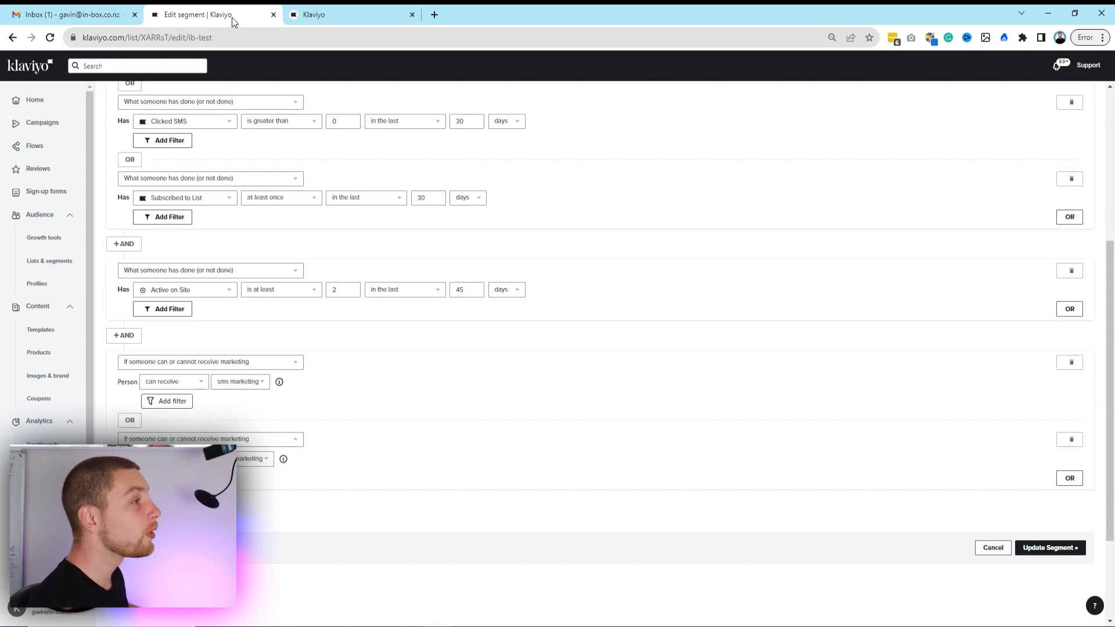
scroll(451, 245, up, 5)
scroll(323, 262, down, 2)
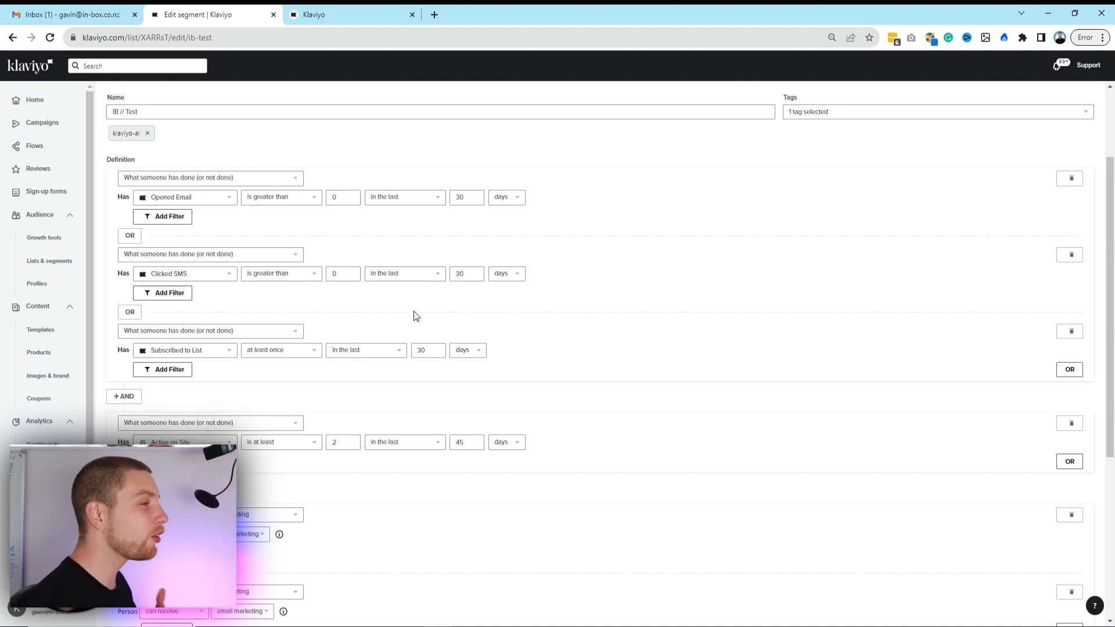
scroll(416, 316, down, 1)
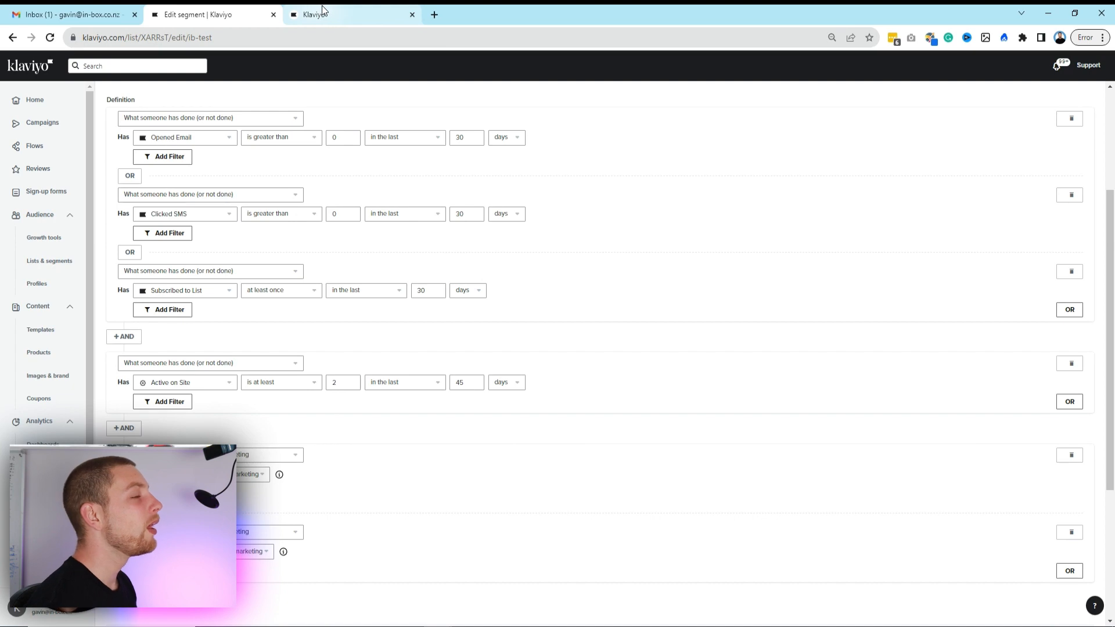
scroll(453, 342, up, 3)
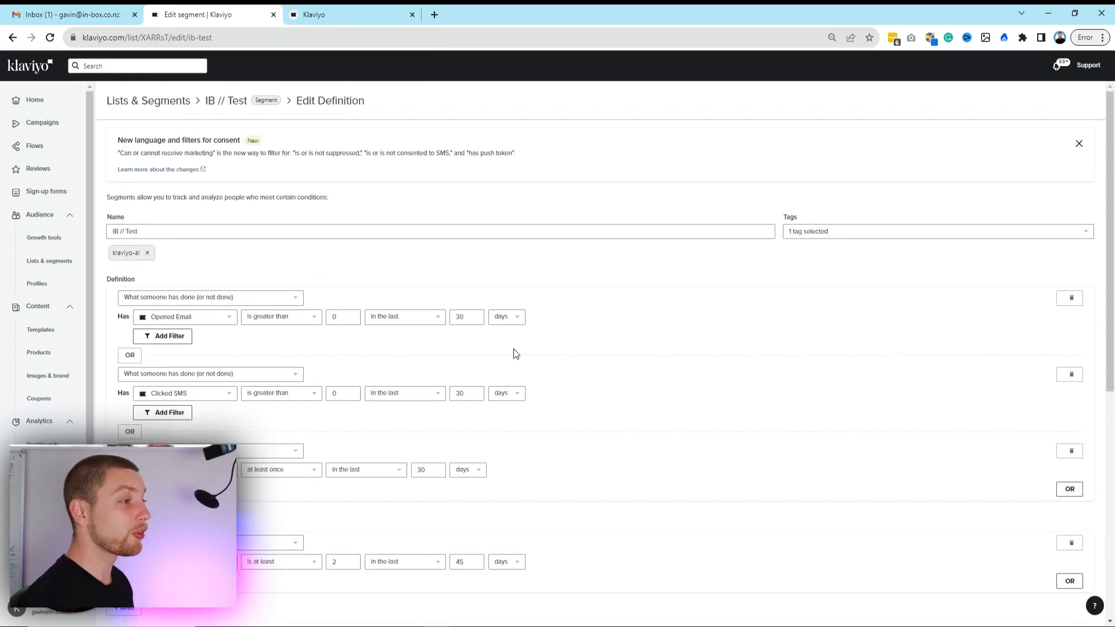
scroll(511, 370, down, 1)
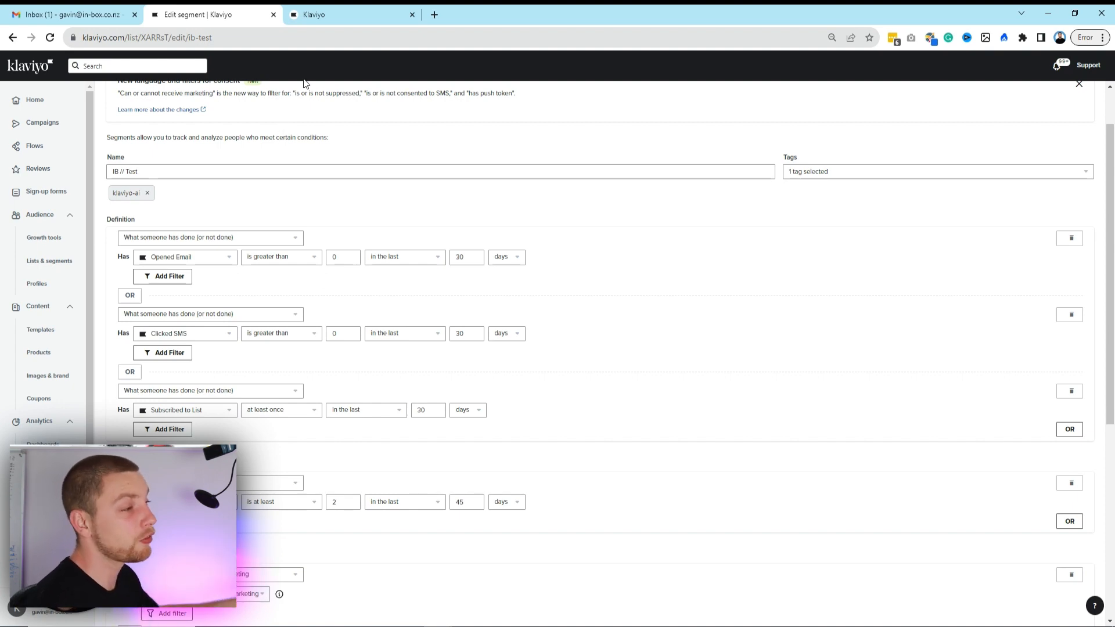
click(323, 13)
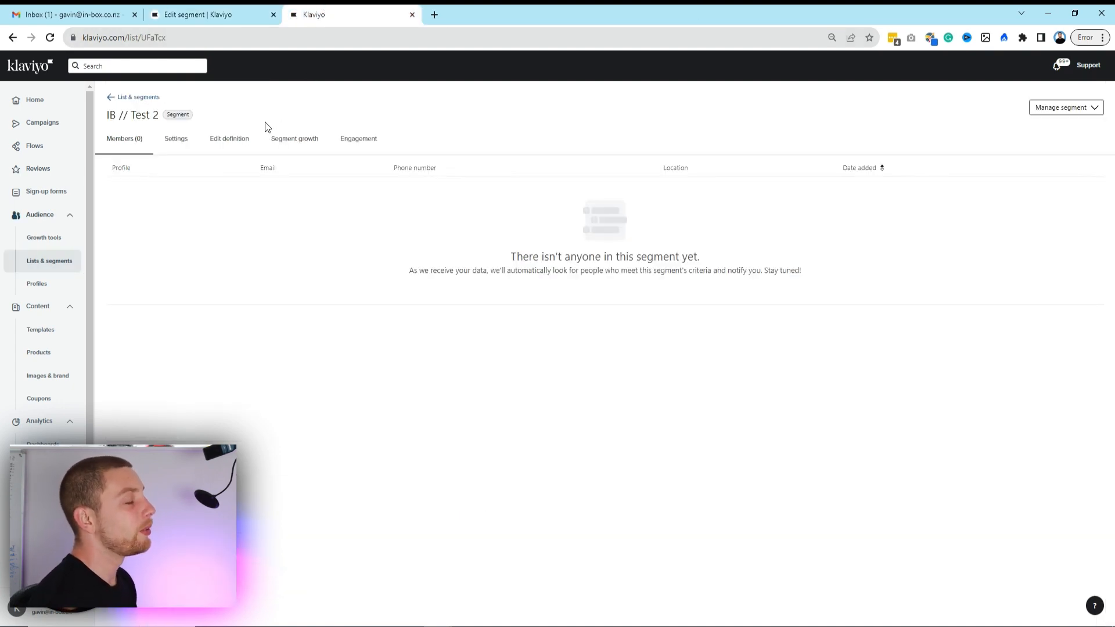